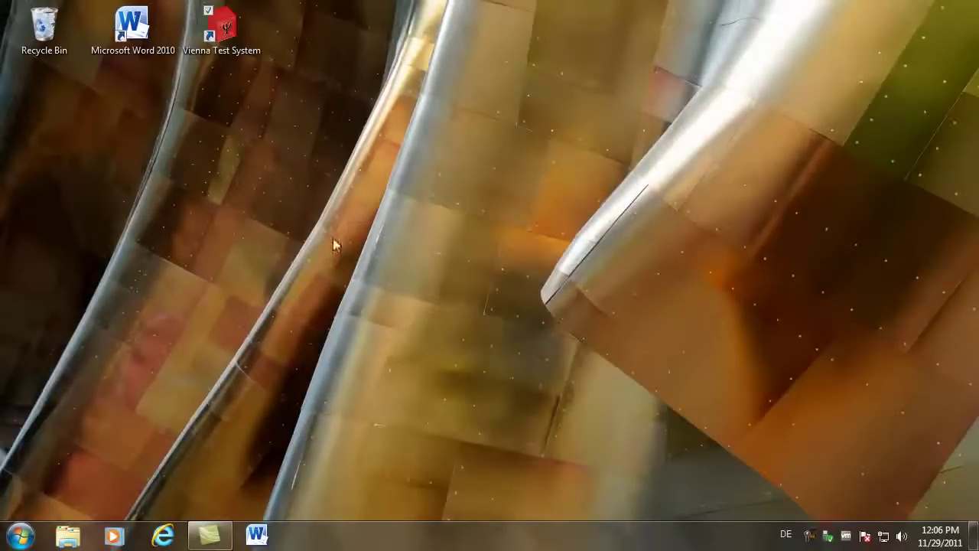
- Launch Vienna Test System from the desktop and open the Add new client form
double_click(225, 30)
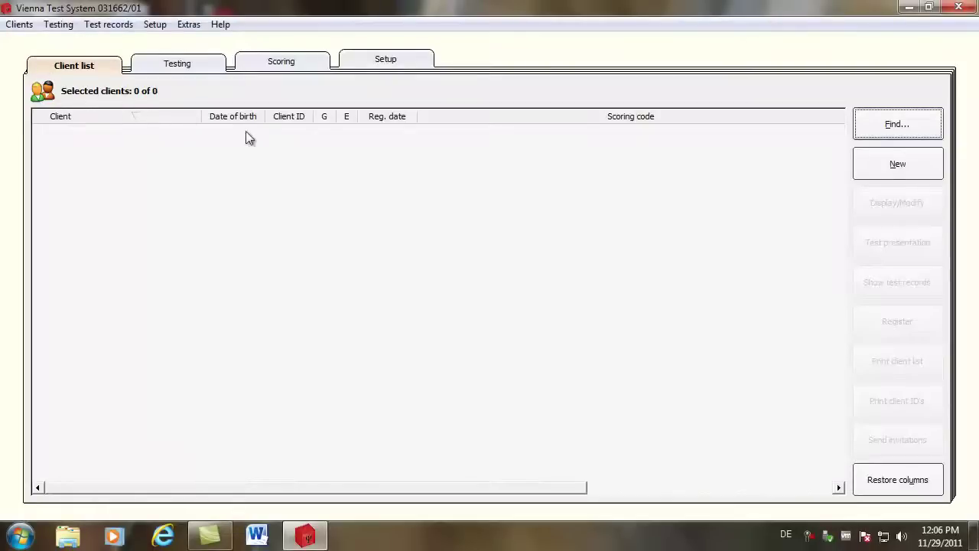
click(897, 172)
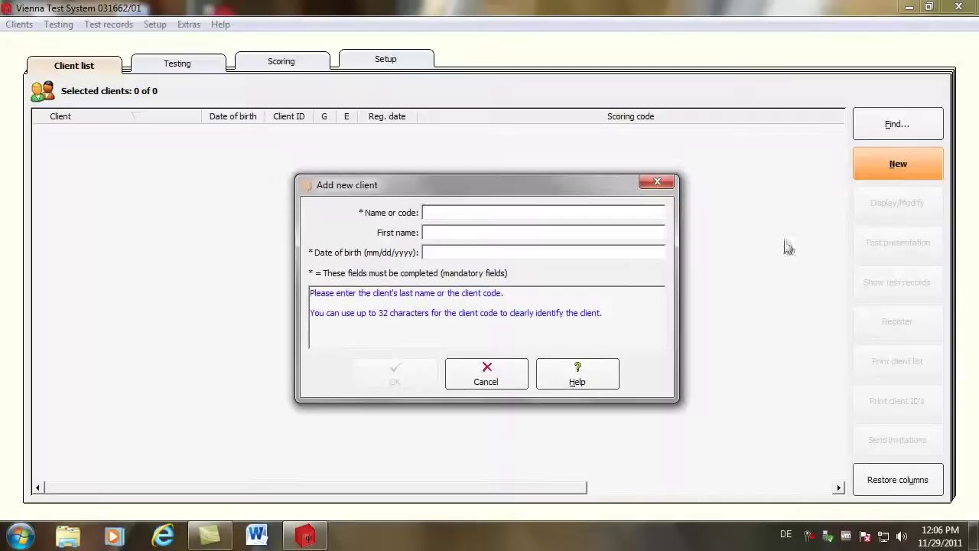
- Enter the client's last name, first name and date of birth, and confirm them
key(Tab)
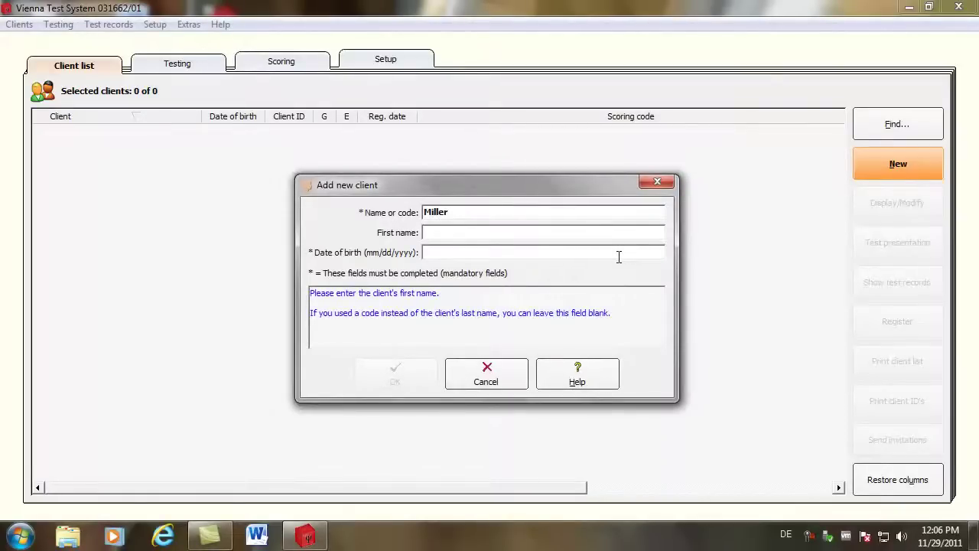
key(Tab)
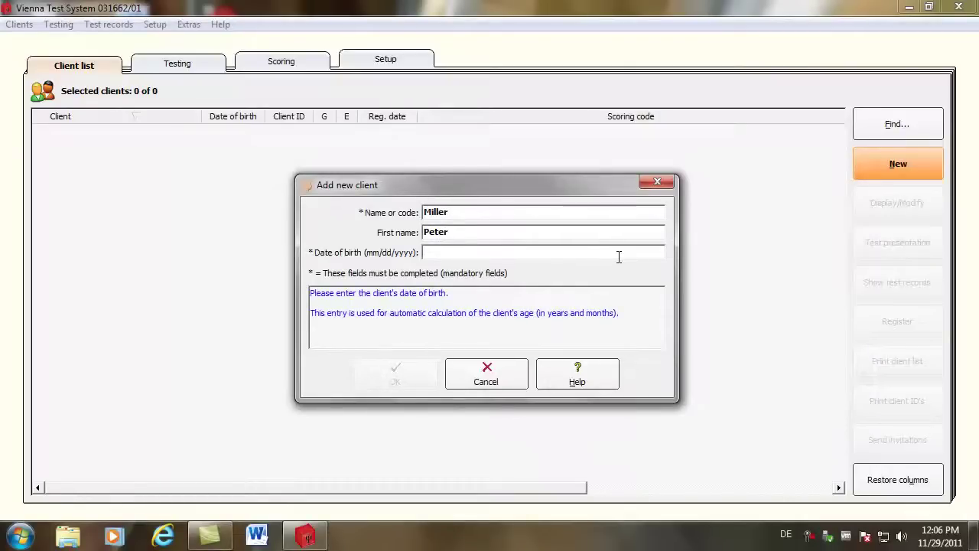
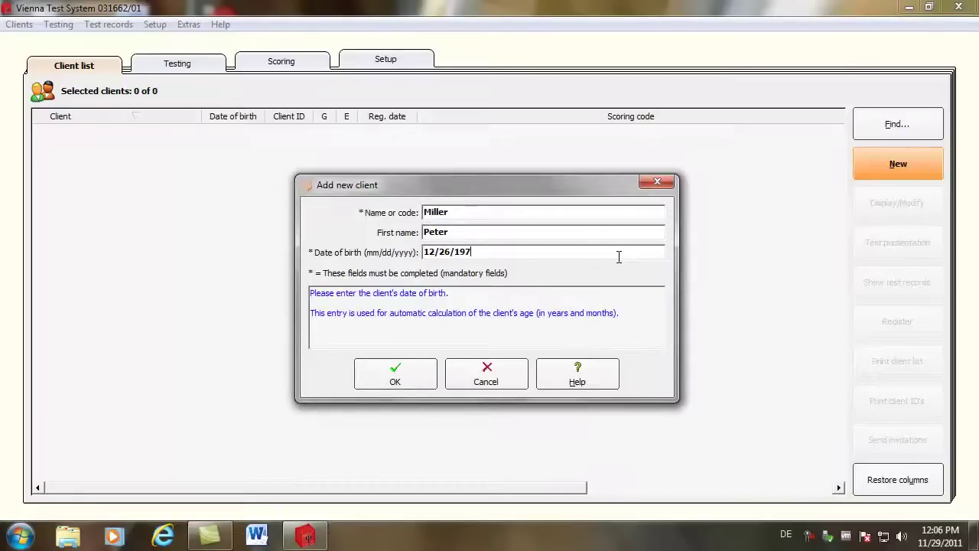
click(407, 367)
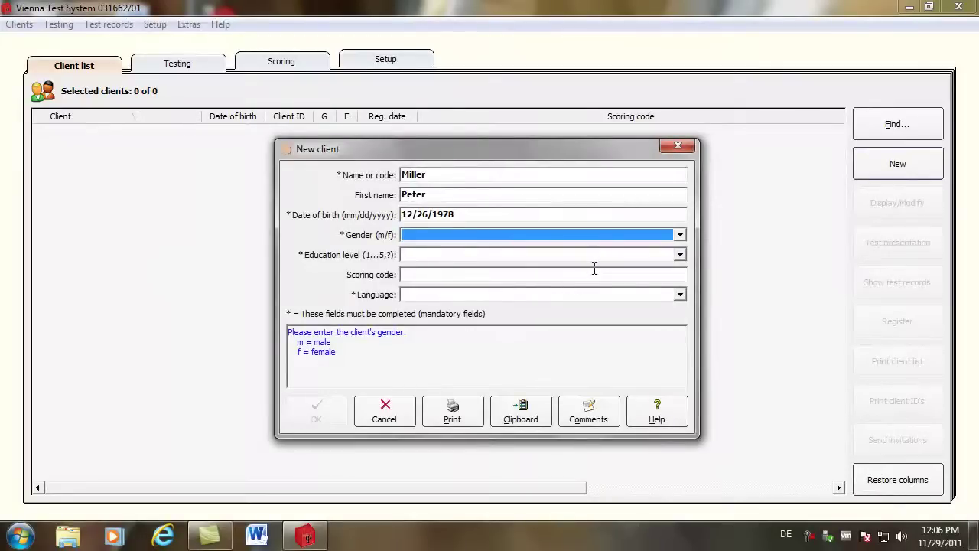
- Set gender to male, education level 4 and language English (USA), then save the client
click(679, 235)
click(451, 265)
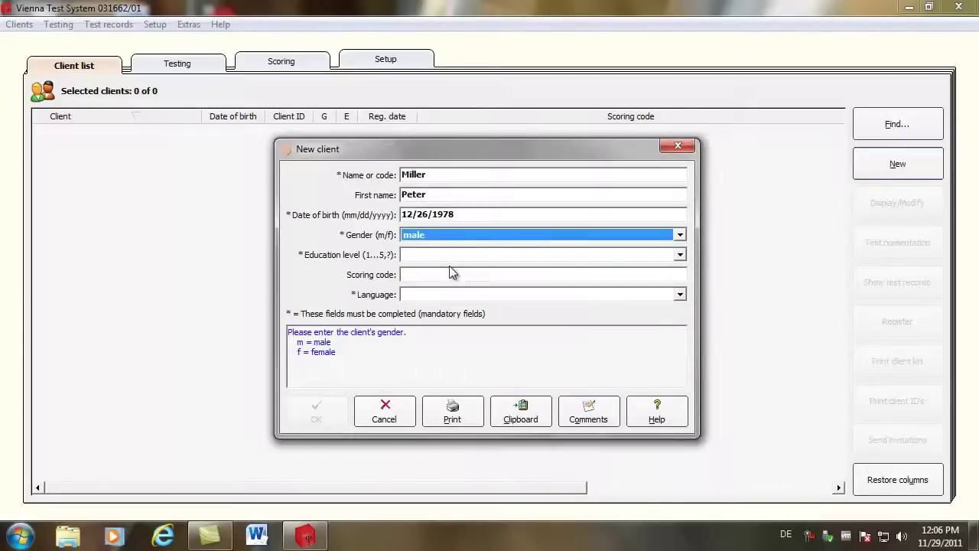
click(679, 255)
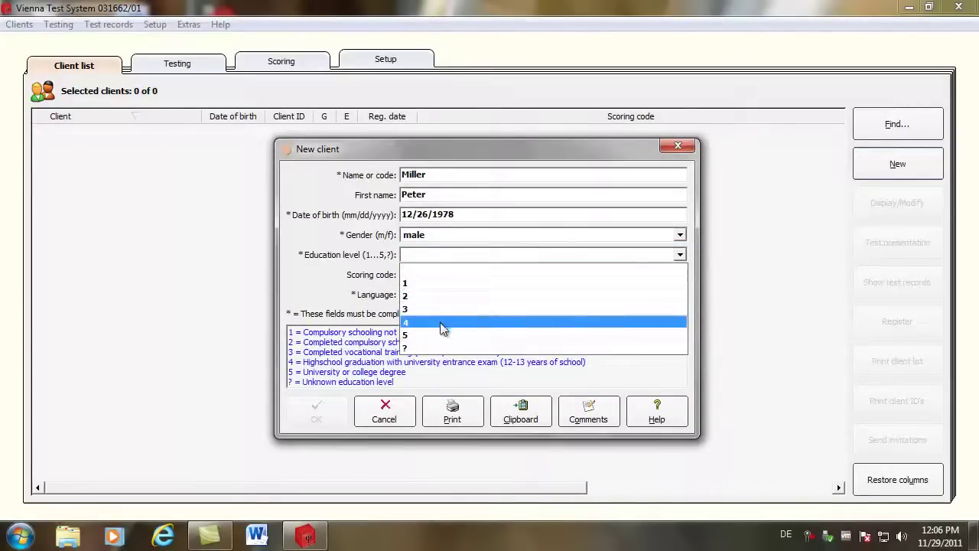
click(442, 322)
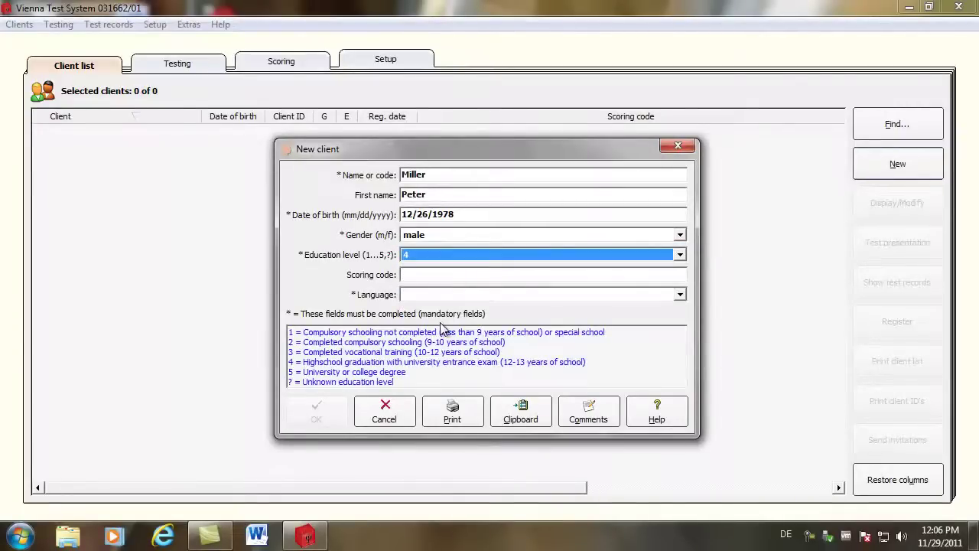
click(680, 296)
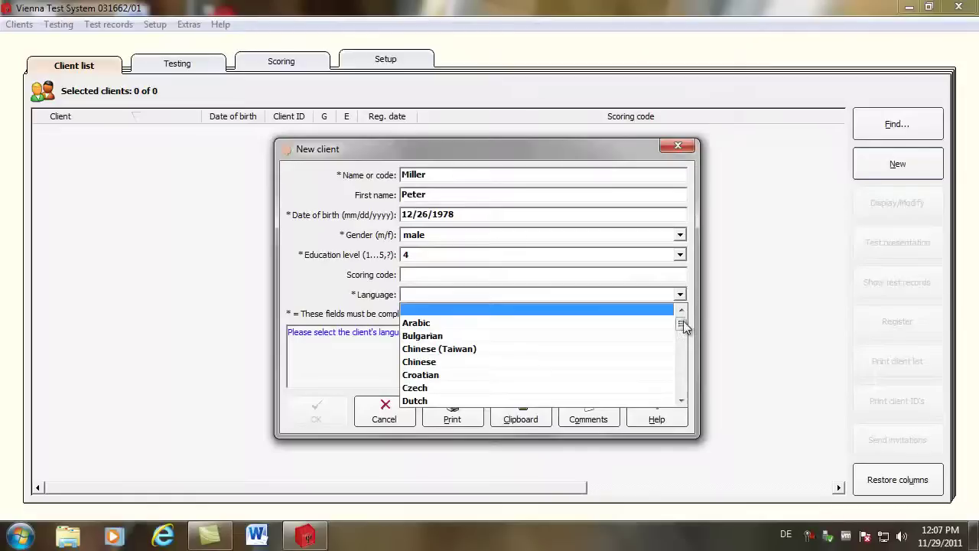
drag(683, 326, 681, 343)
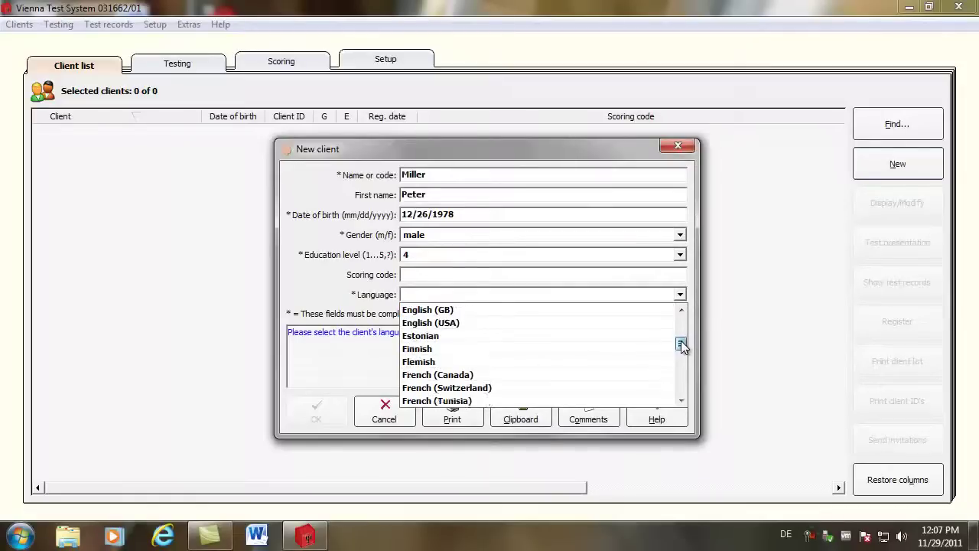
click(475, 328)
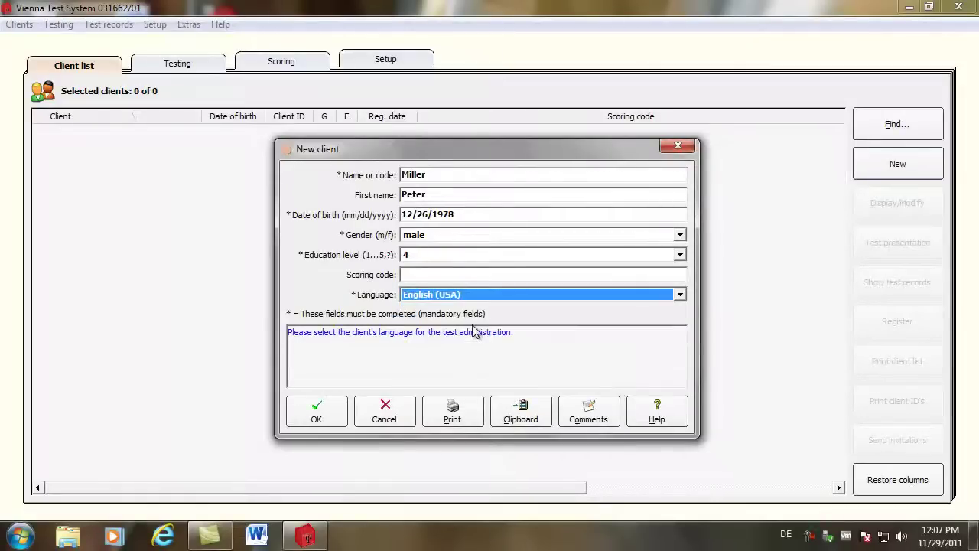
click(317, 420)
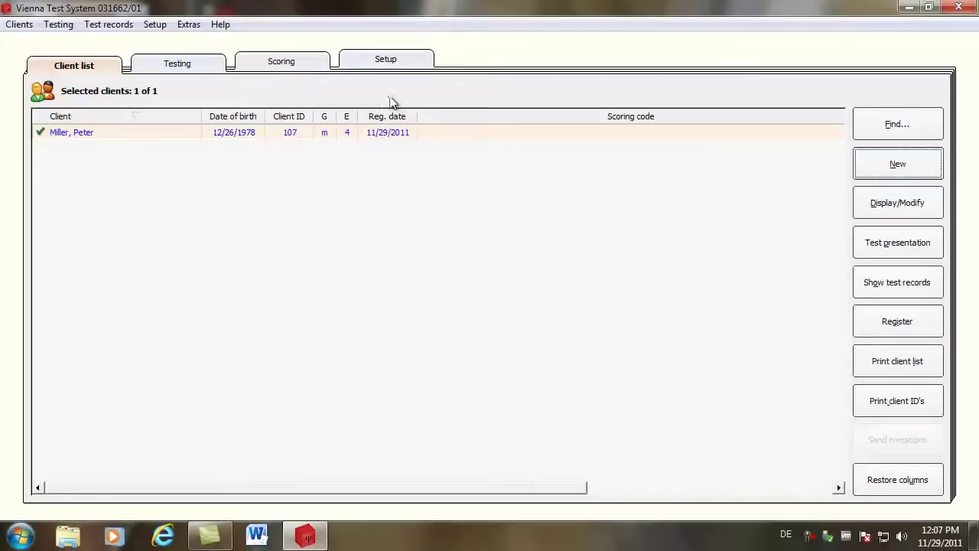
- Open the Testing area and browse the Dimensions and Tests catalogs, scrolling the dimensions list
click(175, 65)
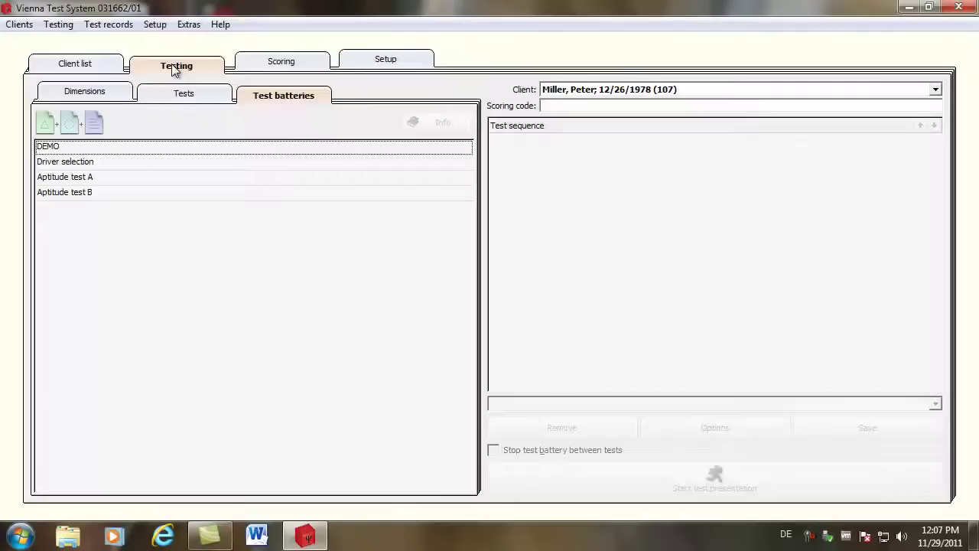
click(94, 94)
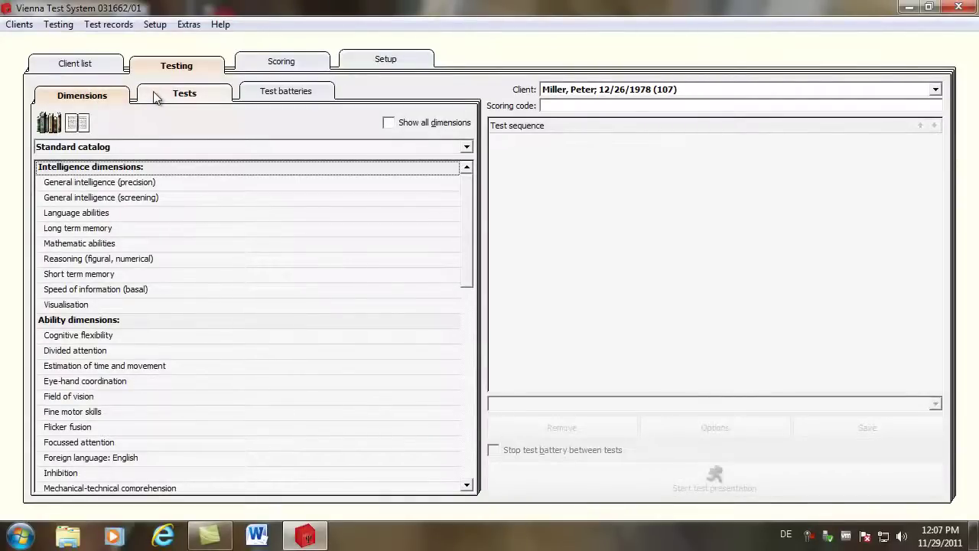
click(156, 98)
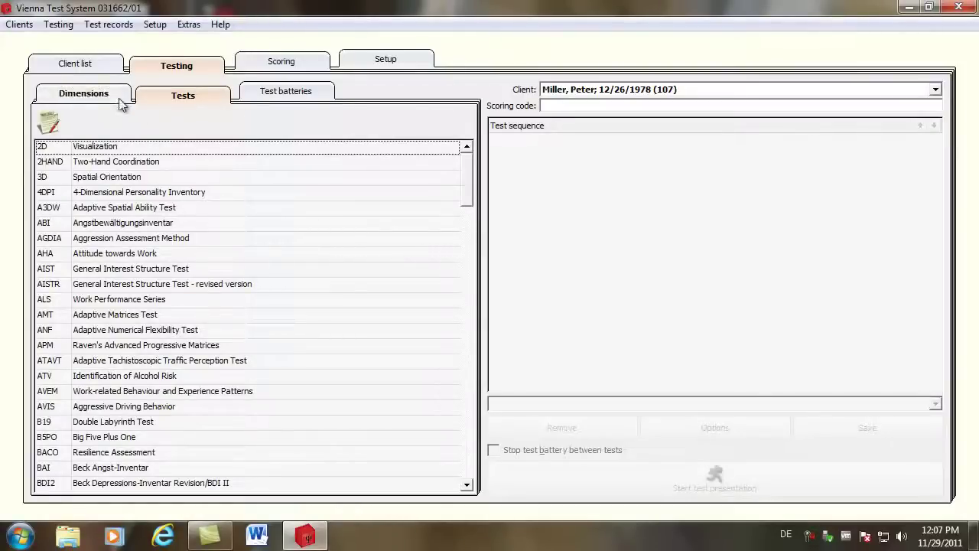
click(120, 103)
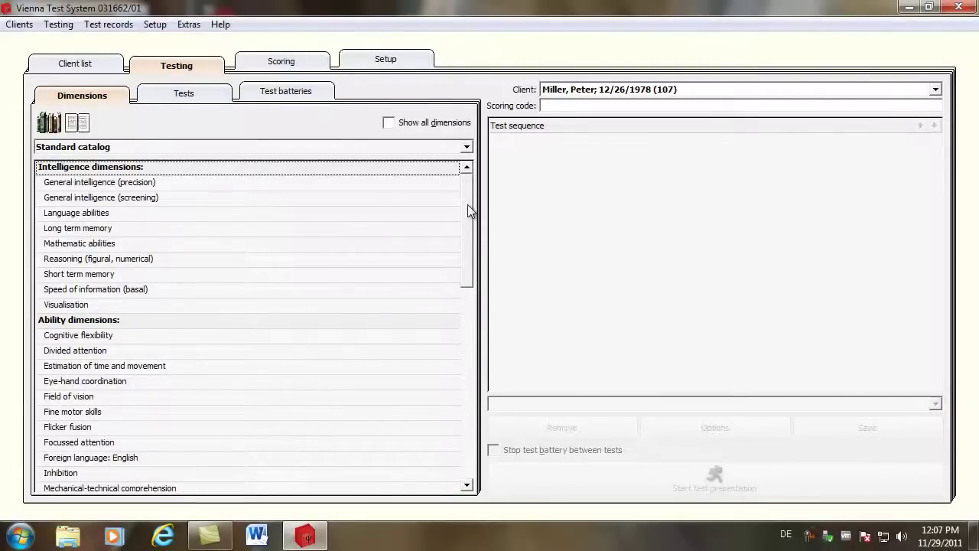
drag(468, 204, 460, 295)
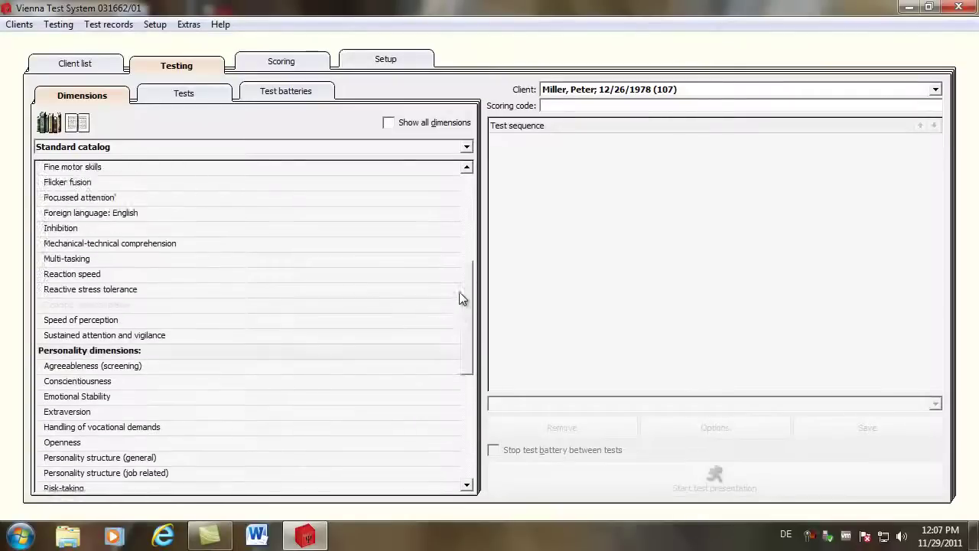
- Add SIMKAP/S2 (Multi-tasking) and INSBAT/S2 (Short term memory) to the sequence, then view individual tests
click(76, 260)
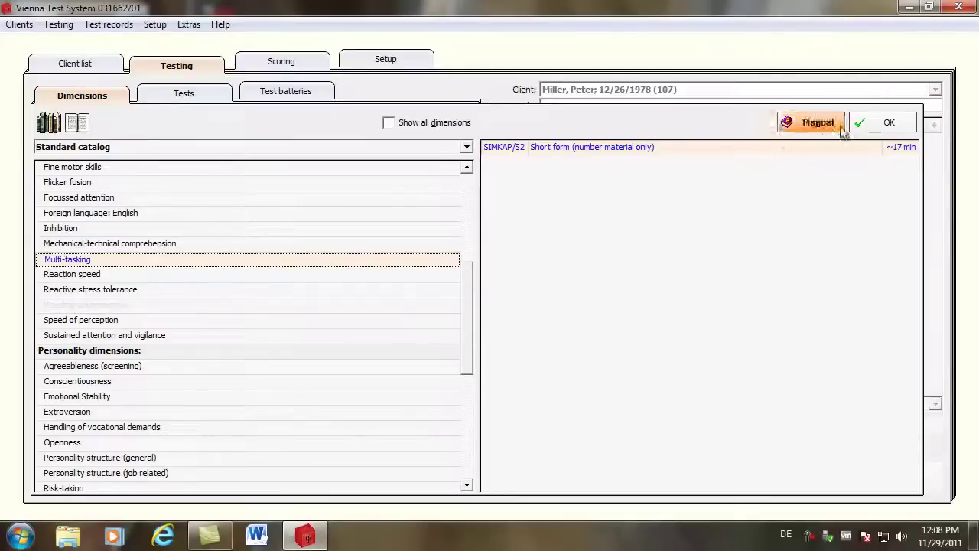
click(869, 122)
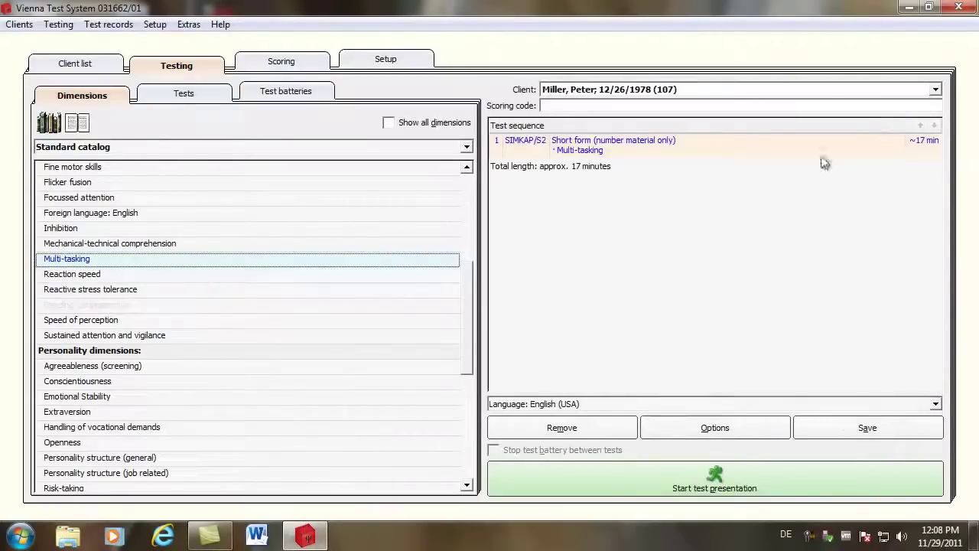
drag(466, 312, 479, 224)
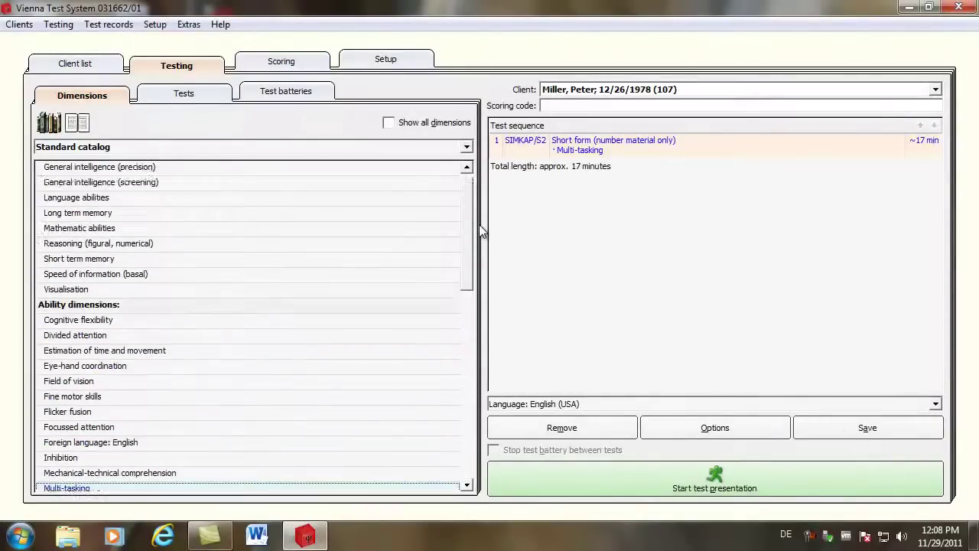
click(107, 263)
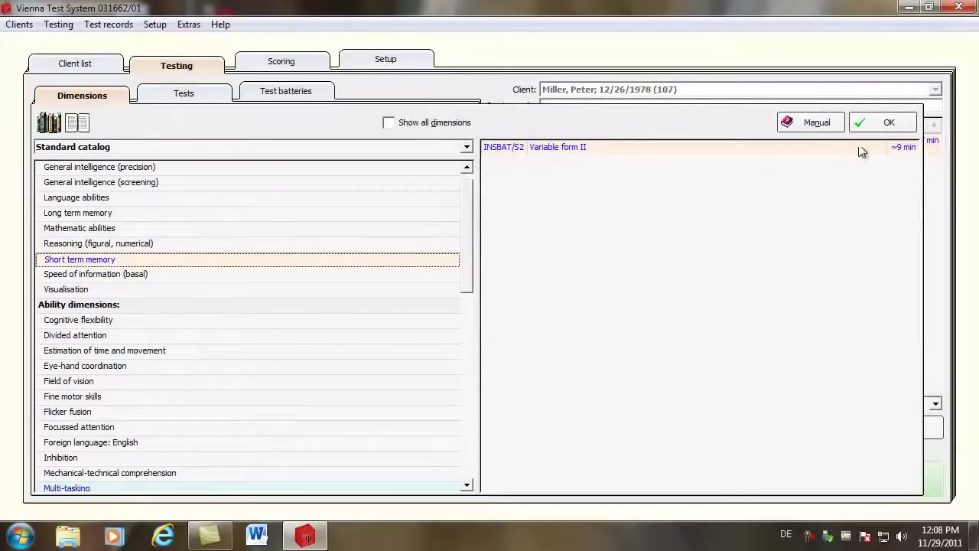
click(884, 122)
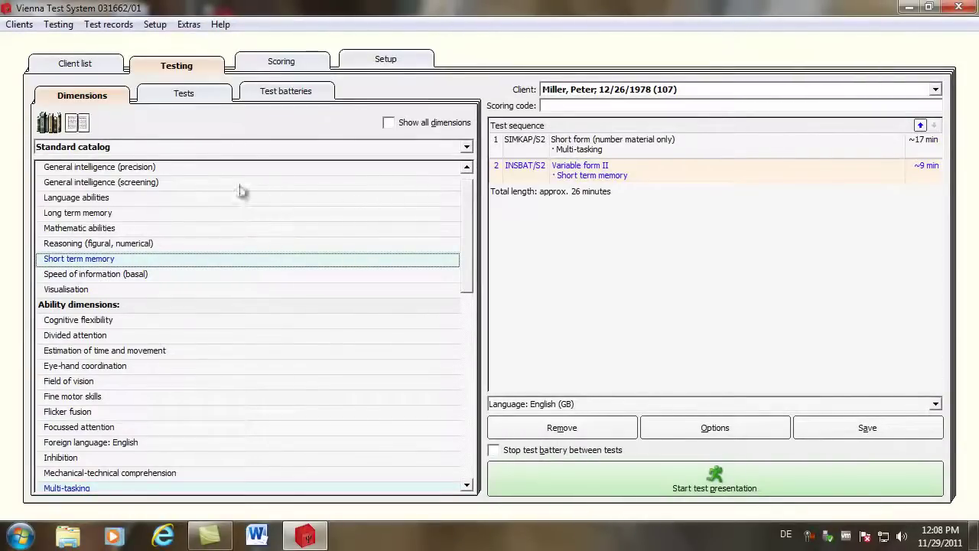
click(173, 97)
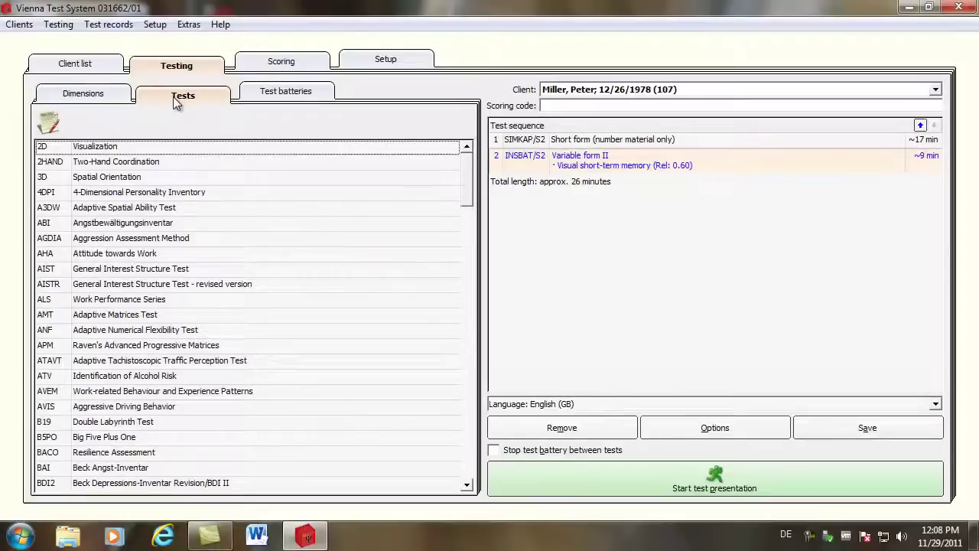
- Add the Work Performance Series form S1 (Pauli test, additions only) to the sequence
click(100, 304)
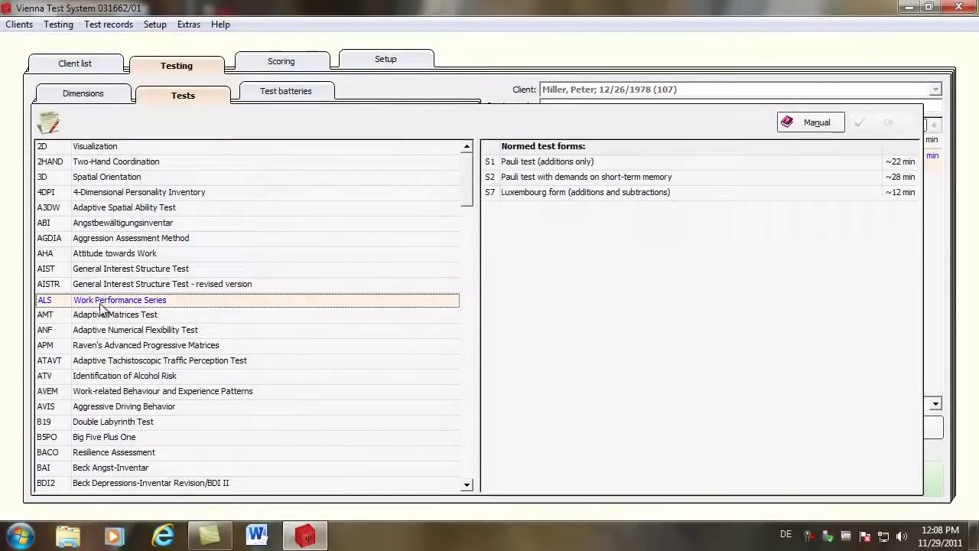
click(551, 162)
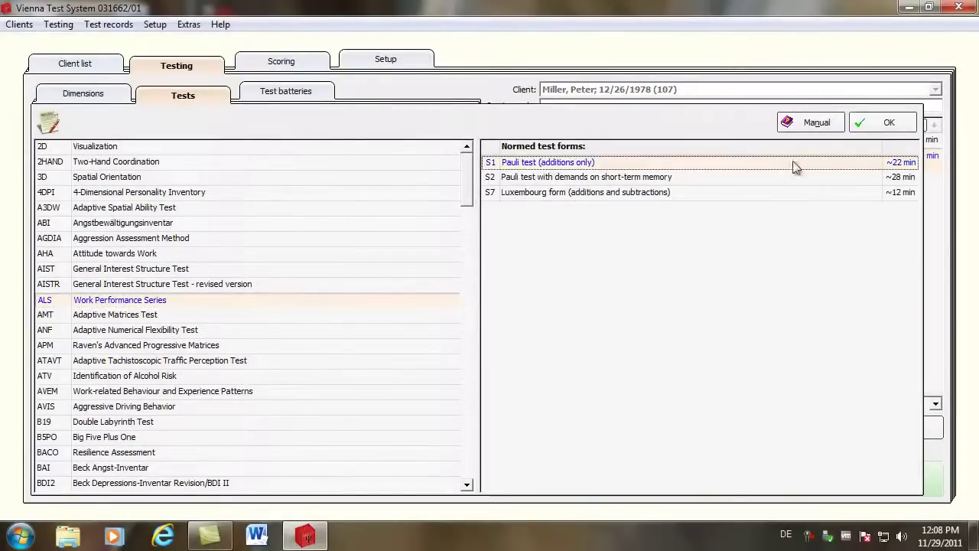
click(886, 123)
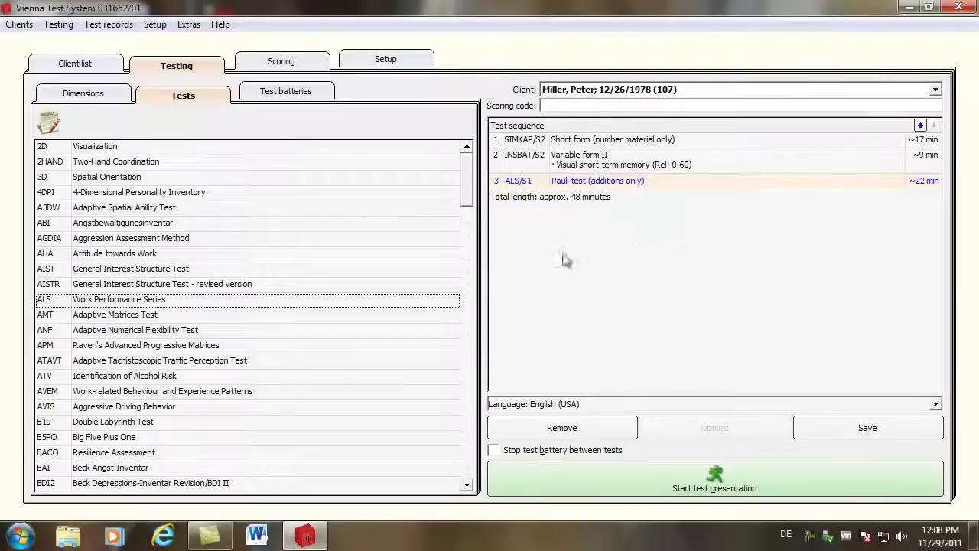
- Select all three tests in the sequence and remove them, leaving it empty
click(511, 144)
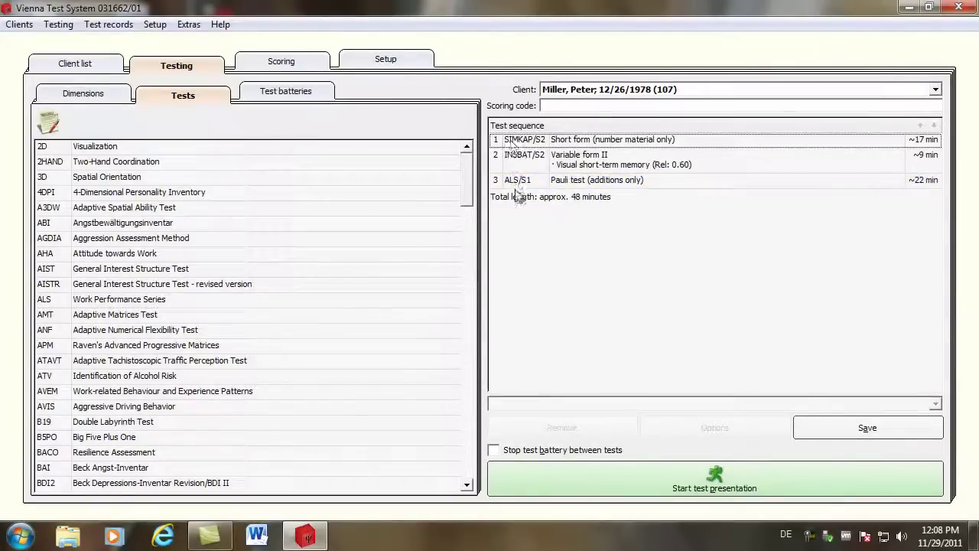
click(513, 144)
shift+click(515, 182)
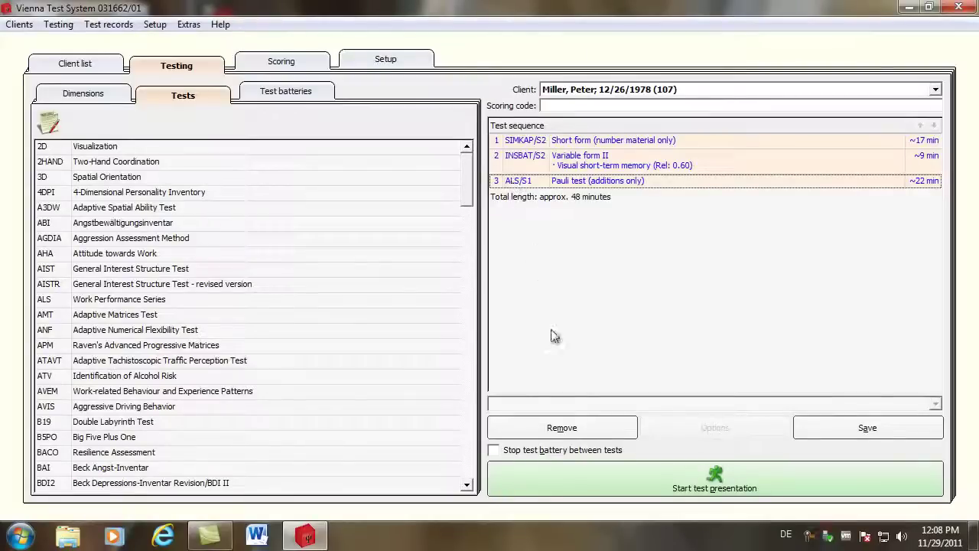
click(555, 432)
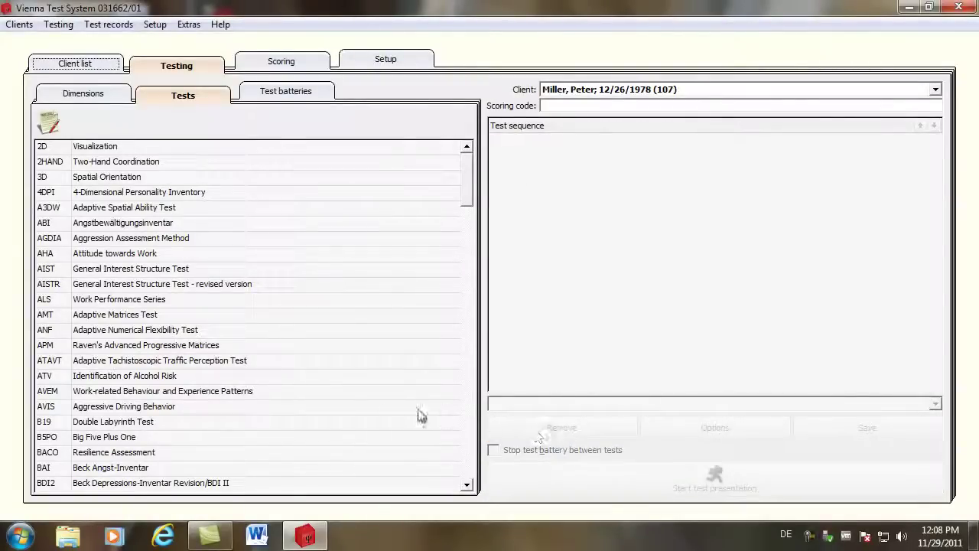
- Load the Driver selection test battery and start its test presentation
click(284, 98)
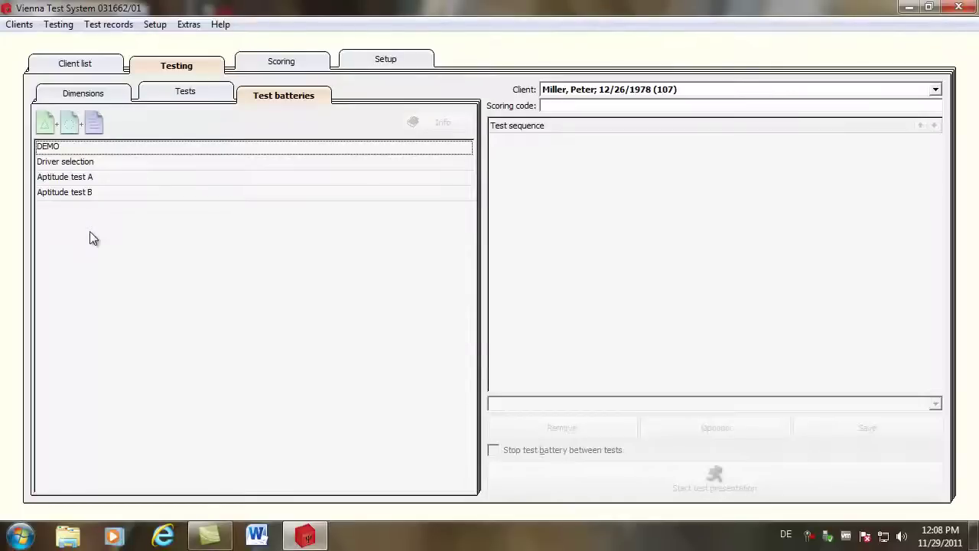
click(103, 157)
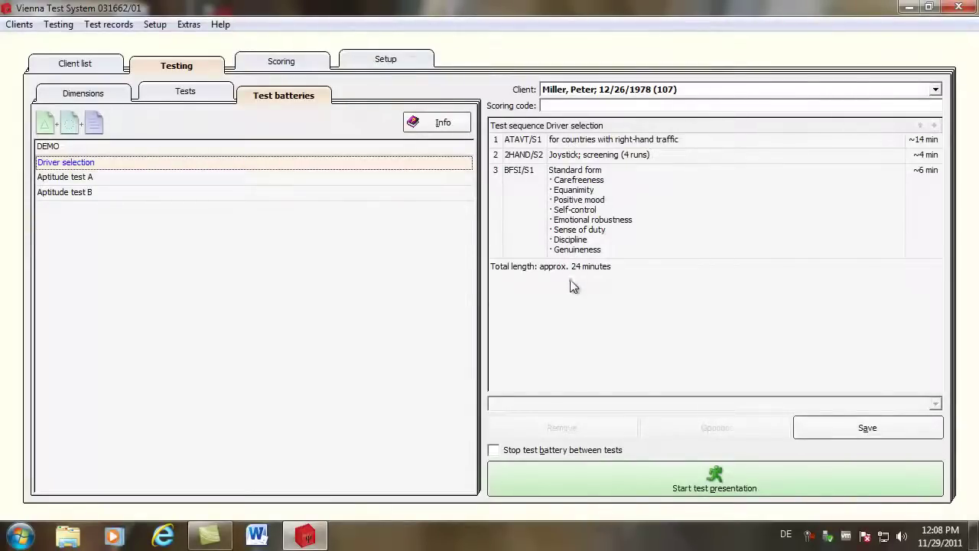
click(682, 485)
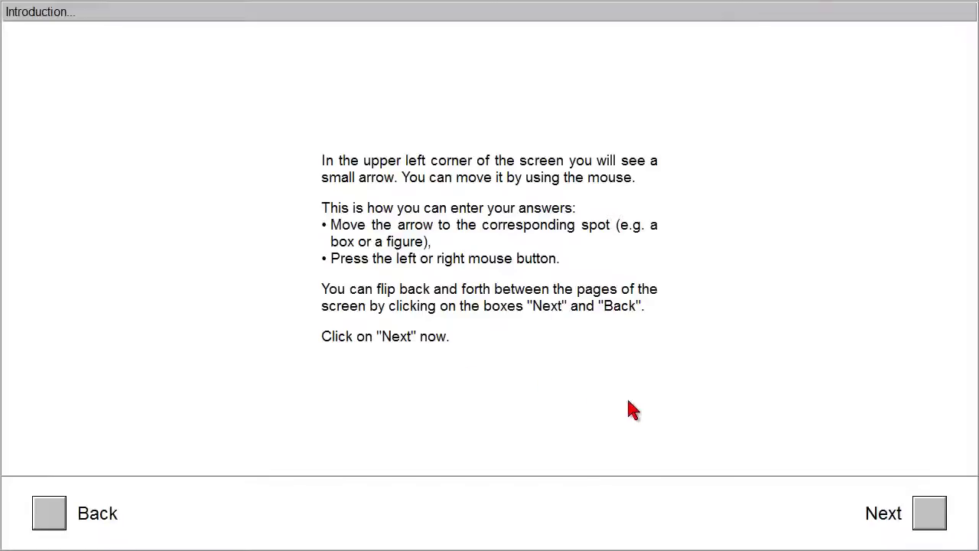
- Continue past the introduction page and confirm the client's personal data with Yes
click(932, 520)
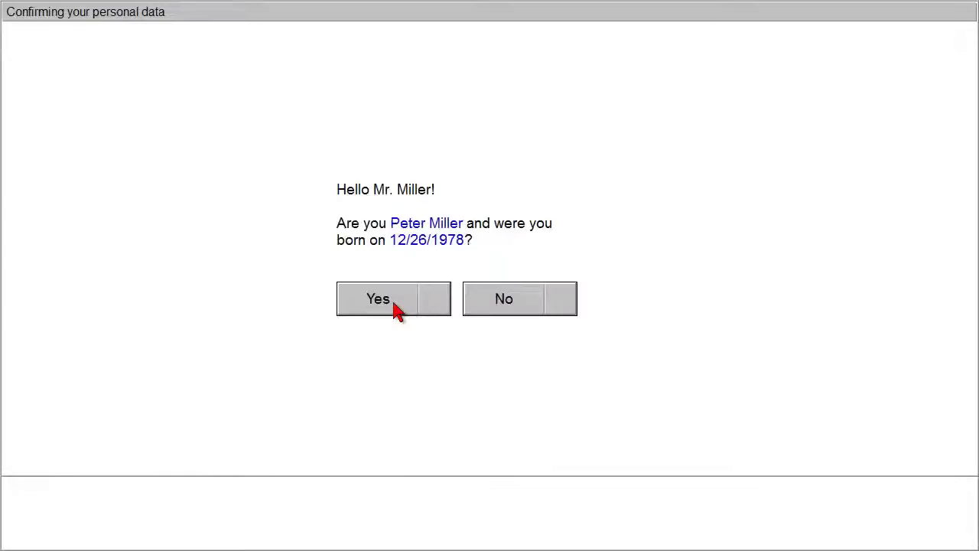
click(395, 307)
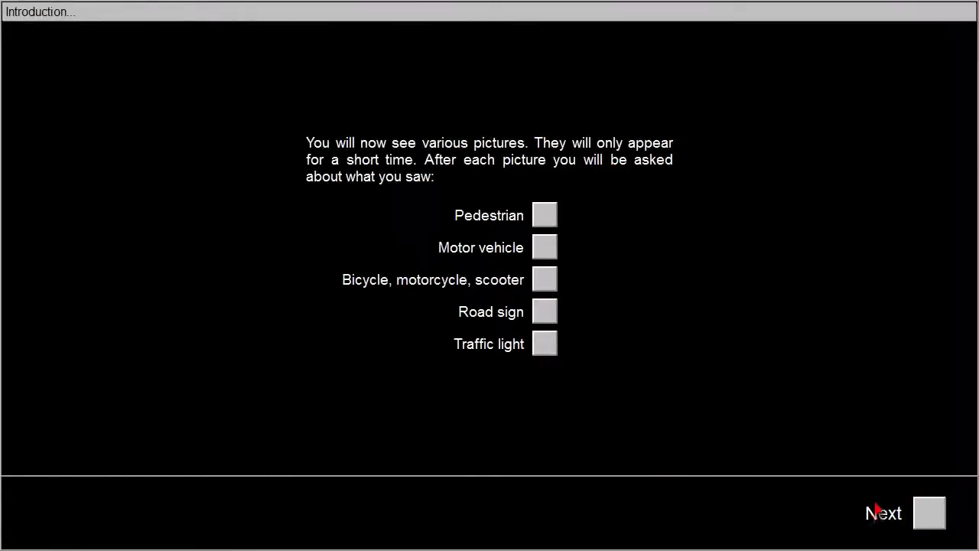
- Show Sample picture 1, answer Motor vehicle, and view it again with its explanation
click(930, 513)
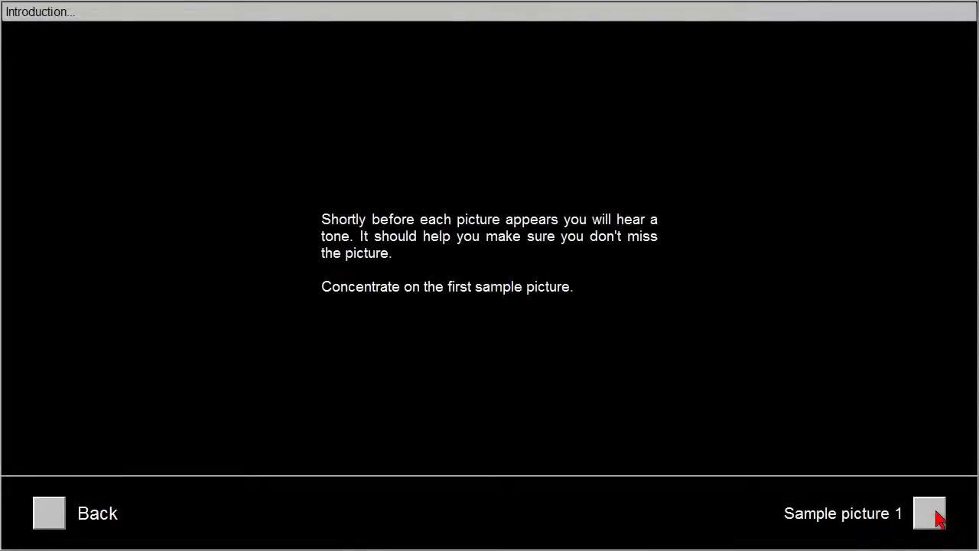
click(930, 513)
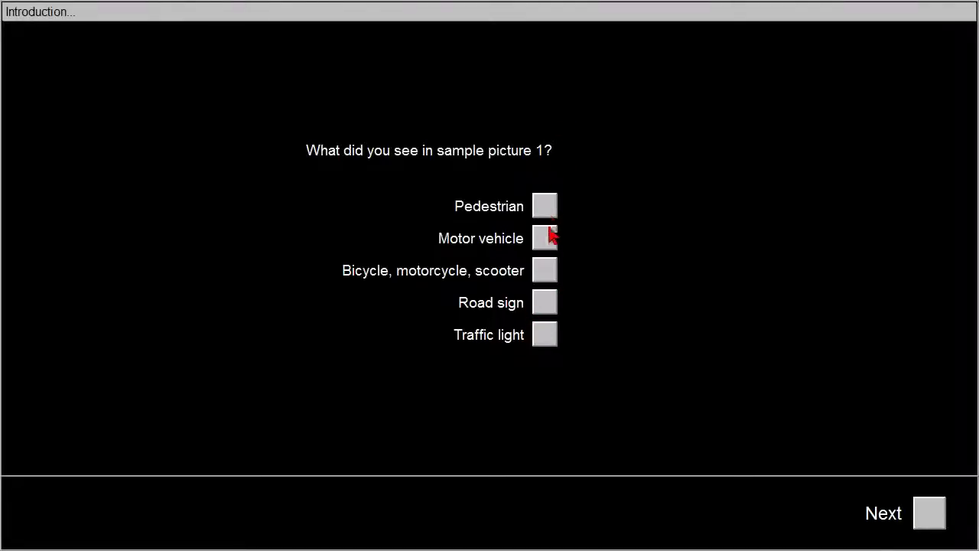
click(933, 526)
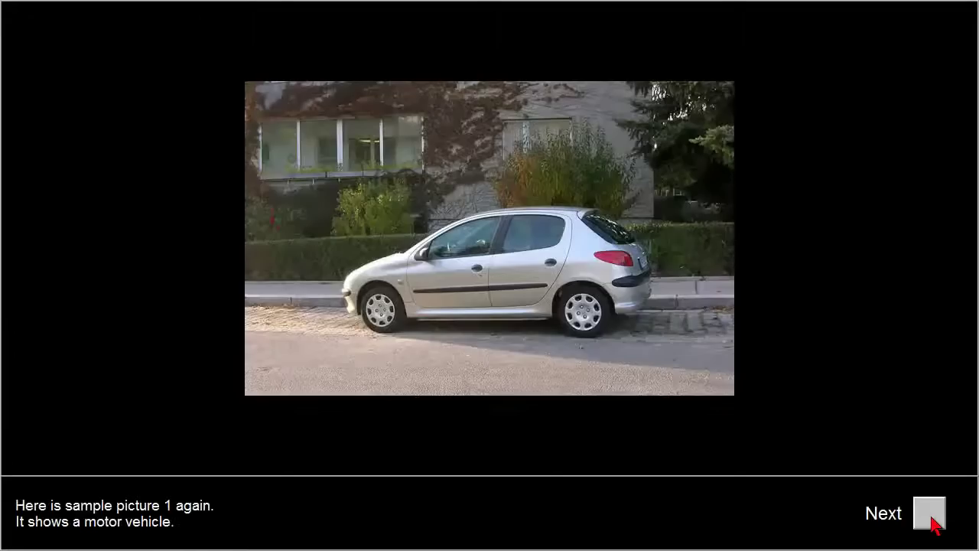
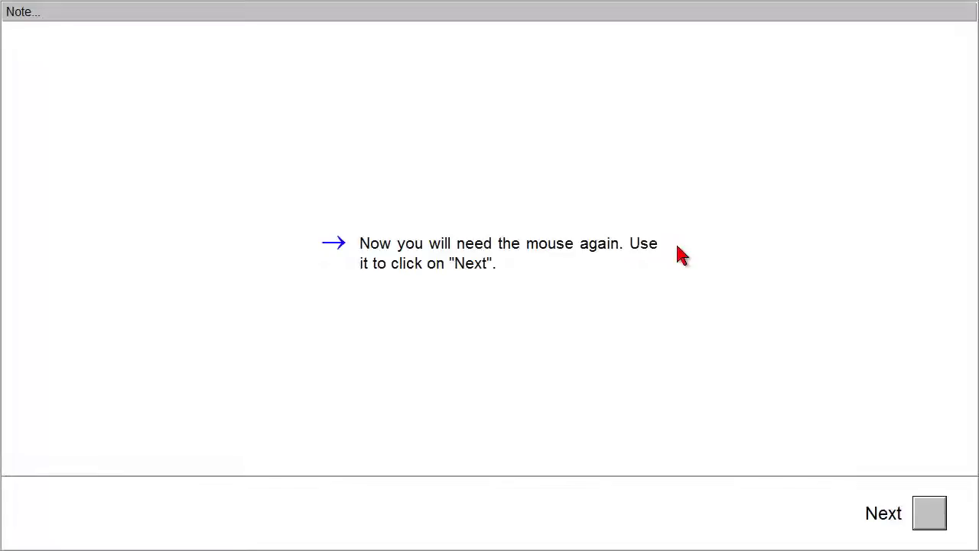
- Go through the BFSI introduction pages and rate feeling safe as rather typical for me
click(929, 520)
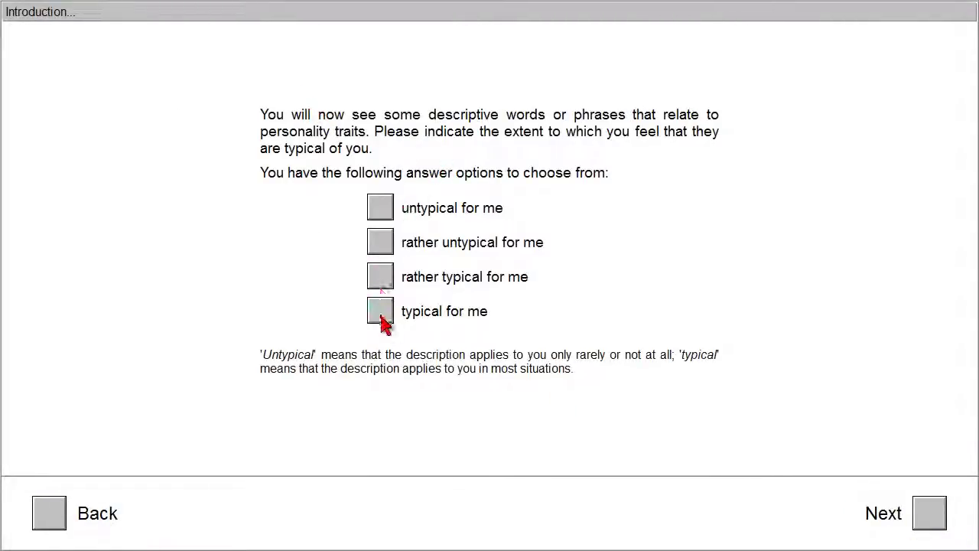
click(945, 519)
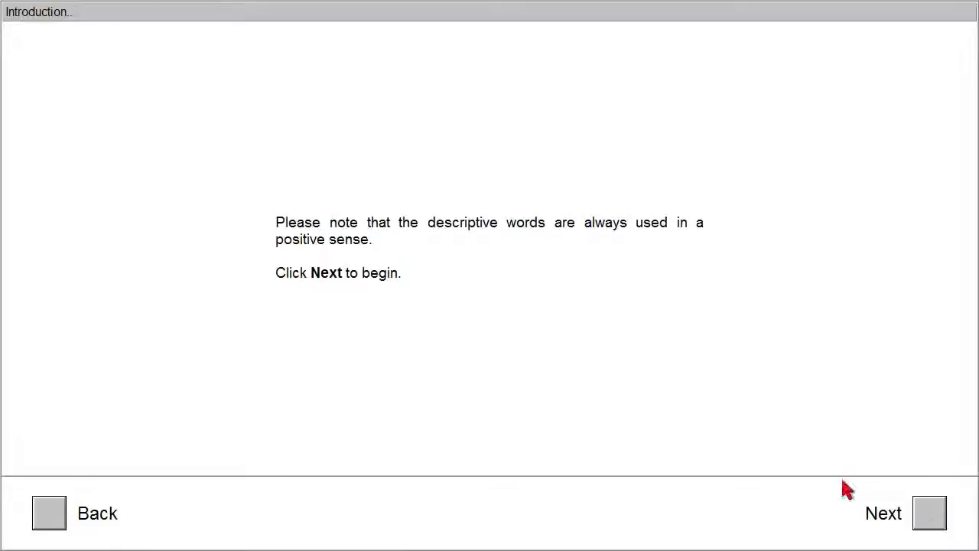
click(931, 515)
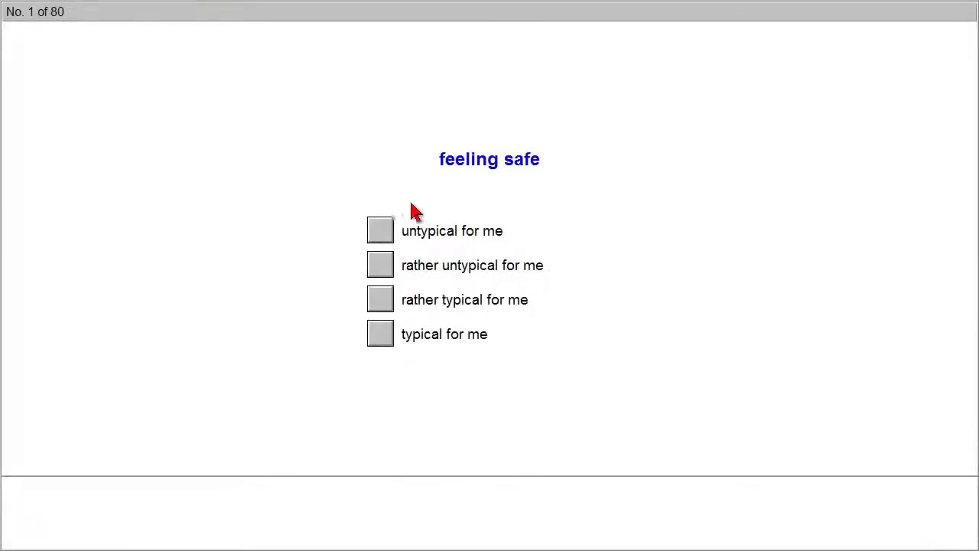
click(382, 300)
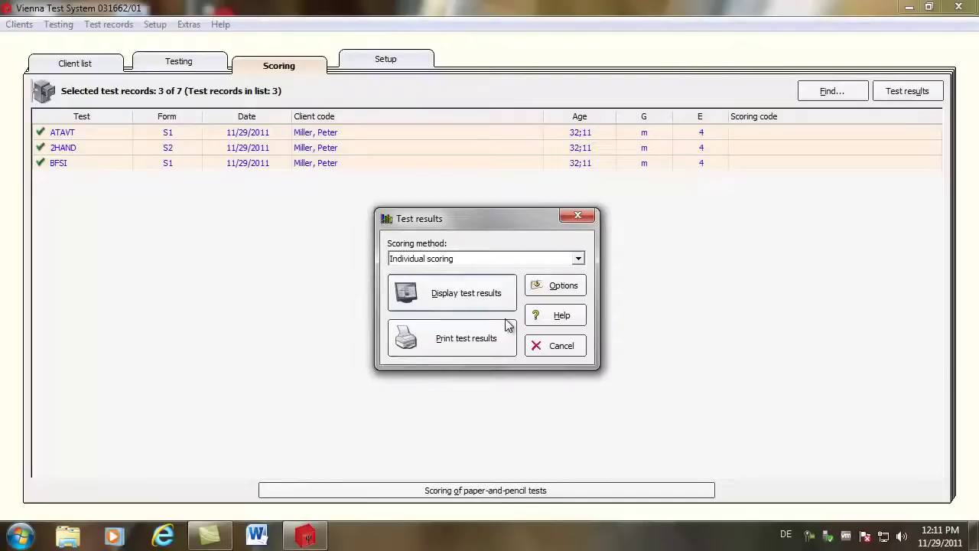
- Display the scored results, showing ATAVT record 1 with raw score 12, PR 90, T 63
click(456, 293)
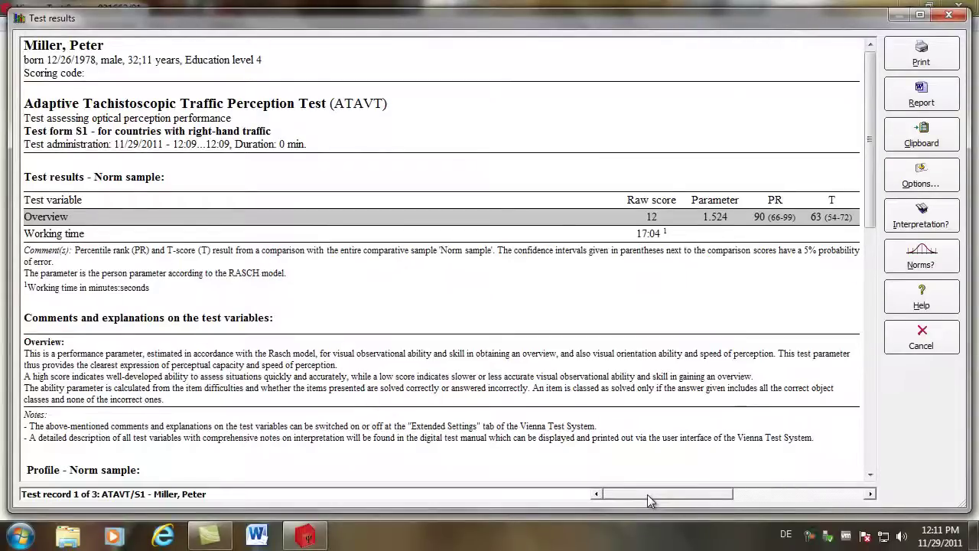
- Switch to the 2HAND record 2 and scroll down to its norm profile chart
drag(649, 494, 759, 491)
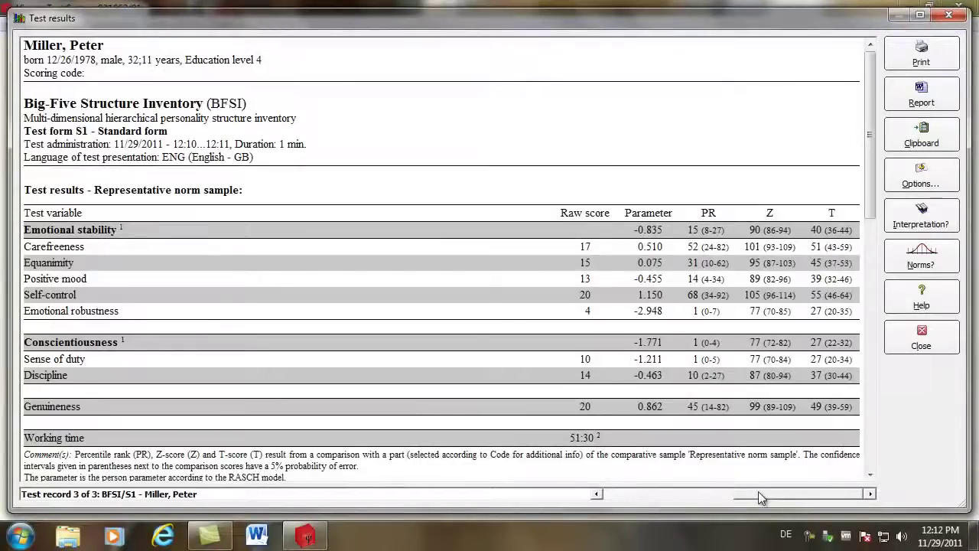
drag(778, 492, 718, 502)
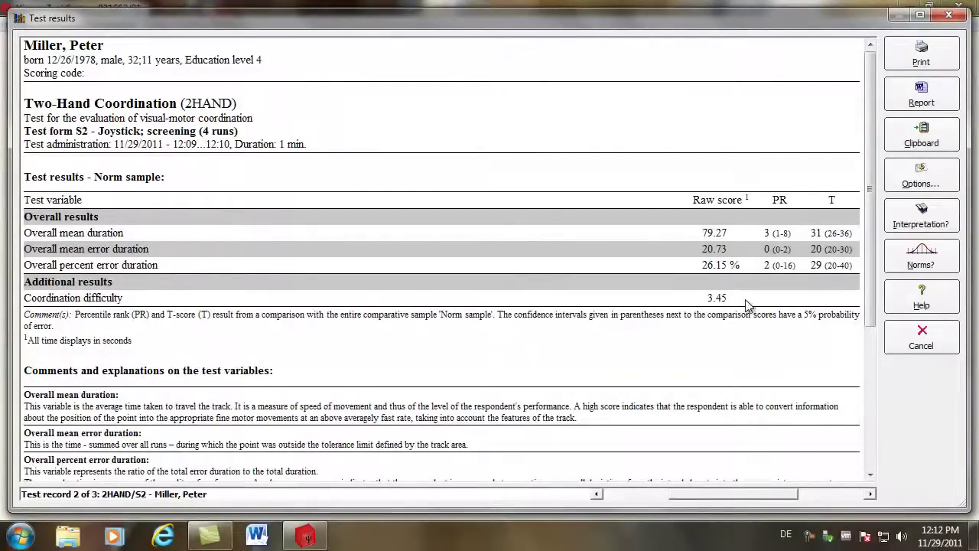
drag(870, 289, 870, 411)
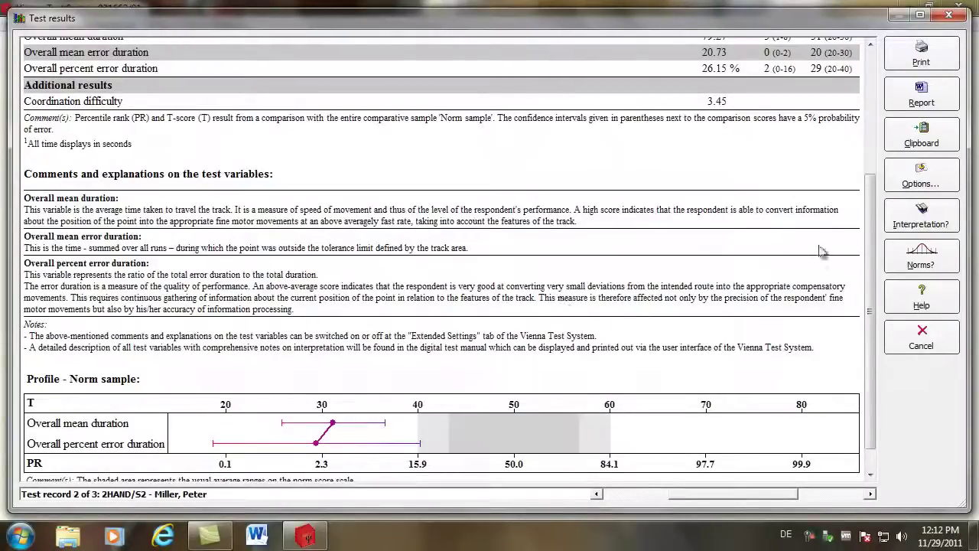
click(923, 224)
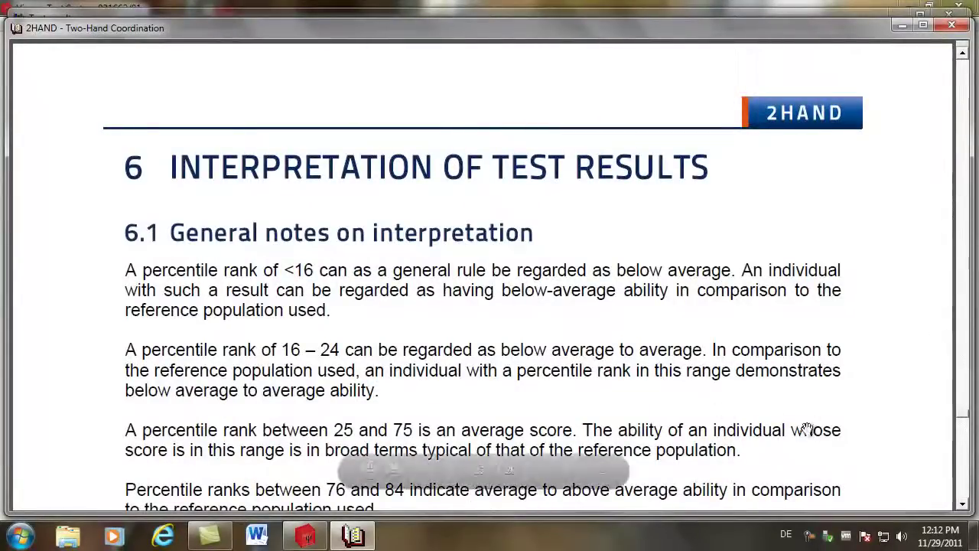
scroll(551, 325, down, 3)
scroll(551, 325, down, 8)
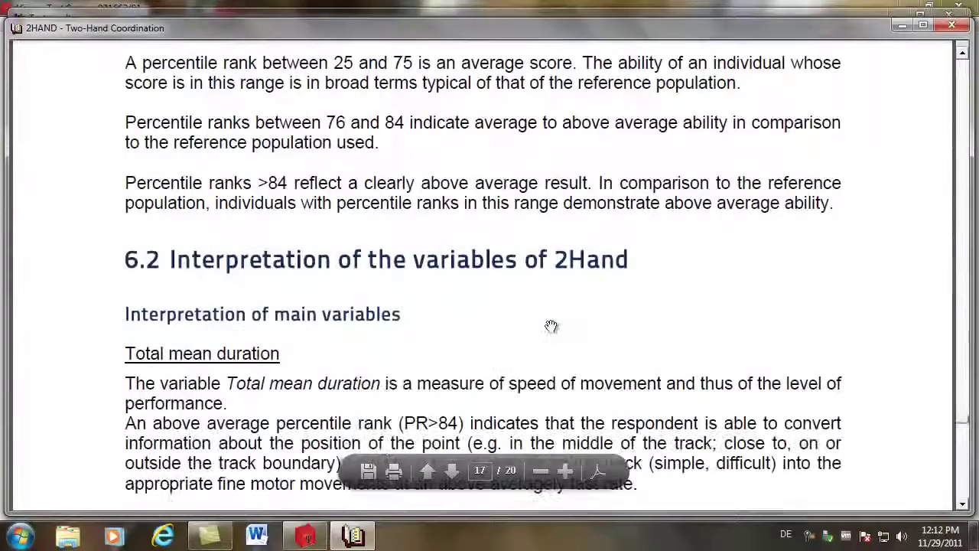
scroll(551, 325, down, 10)
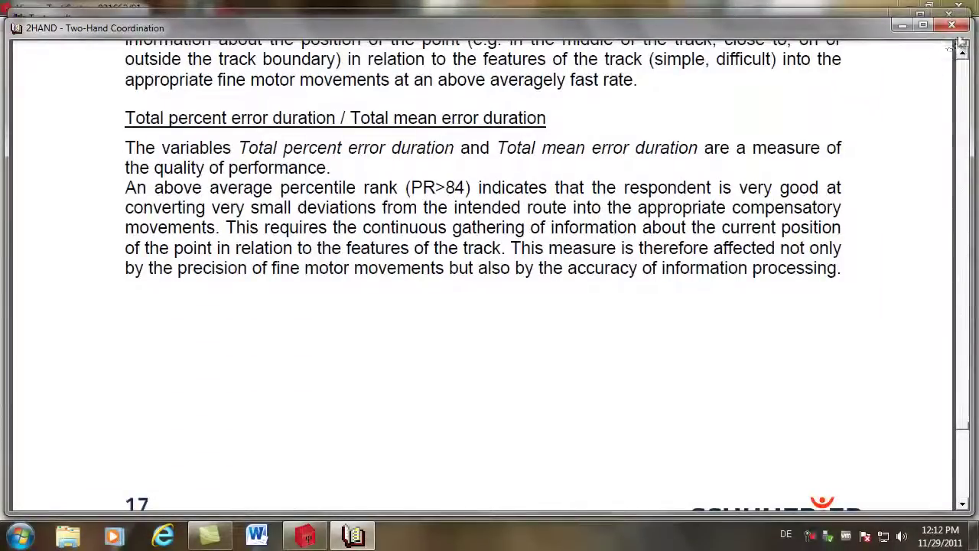
click(952, 26)
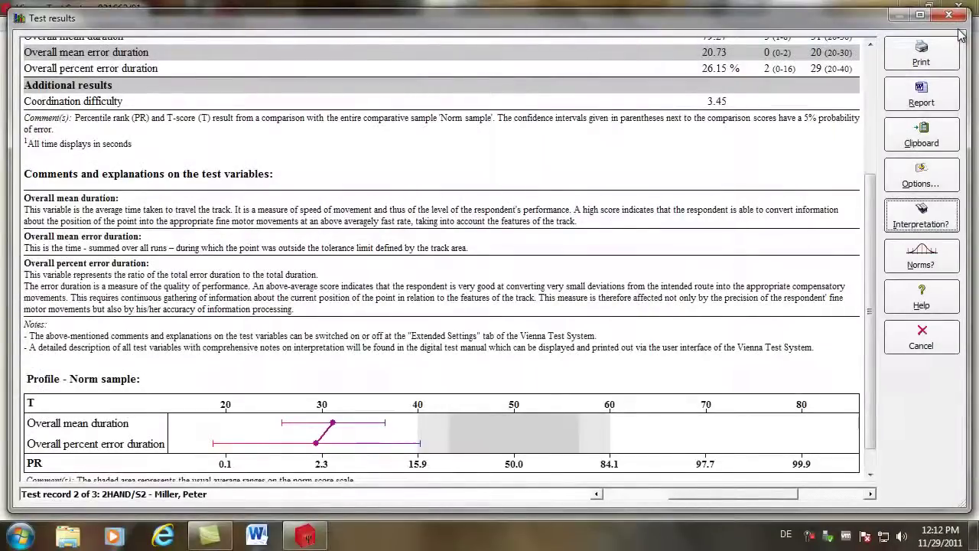
- Set the 2HAND result options to compare against the age-based 17+ norm sample only
drag(871, 209, 876, 70)
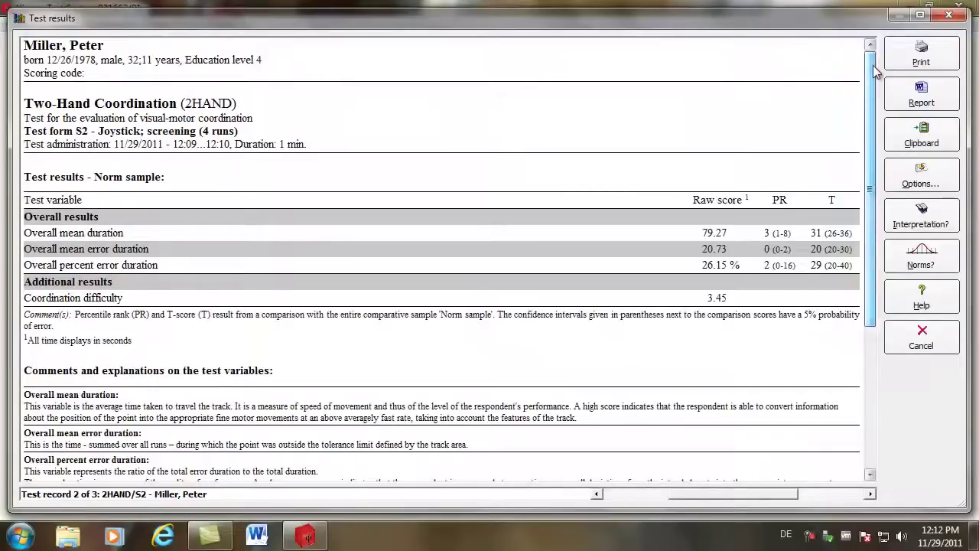
click(921, 181)
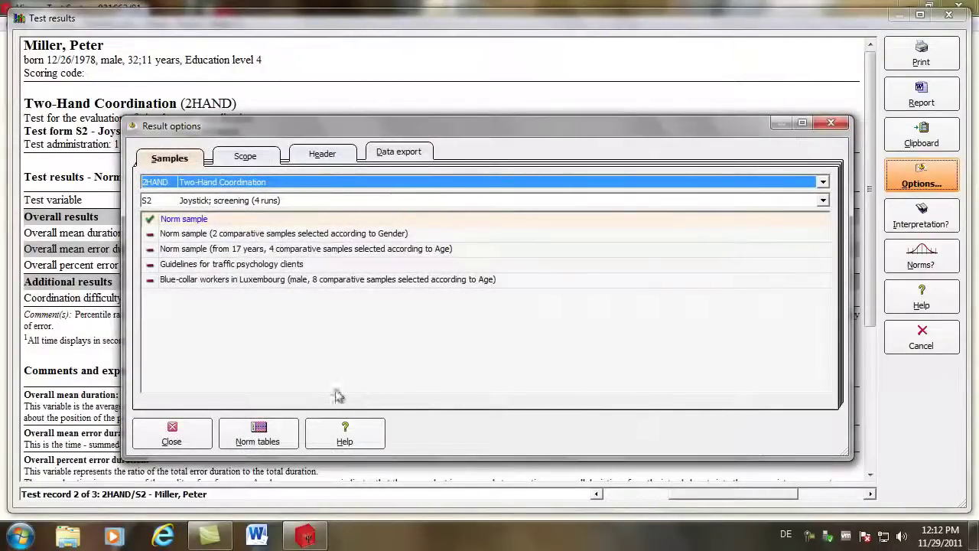
click(203, 236)
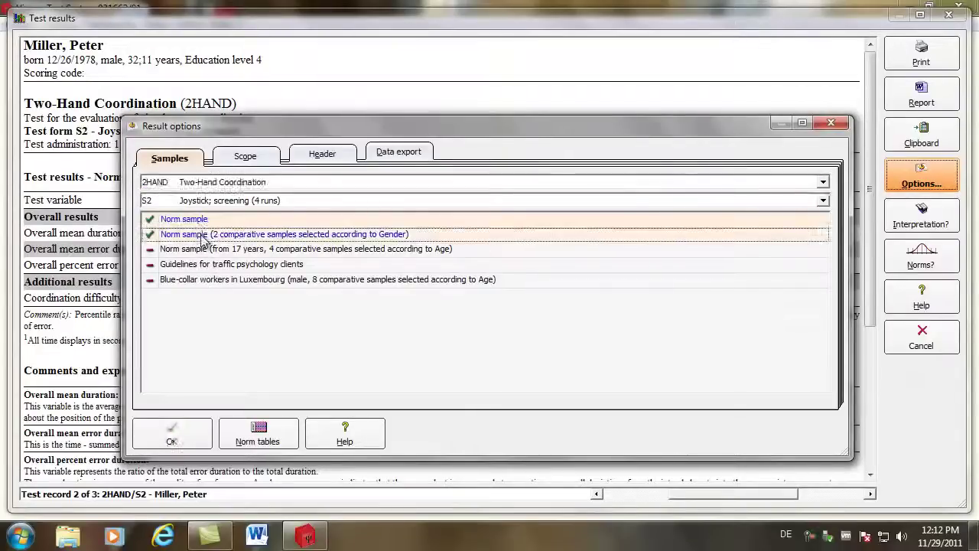
click(200, 221)
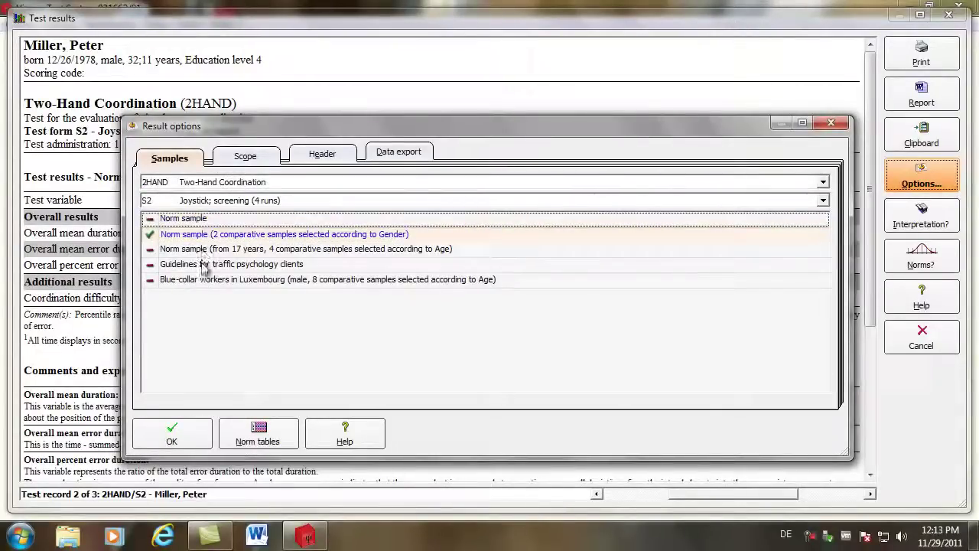
click(202, 235)
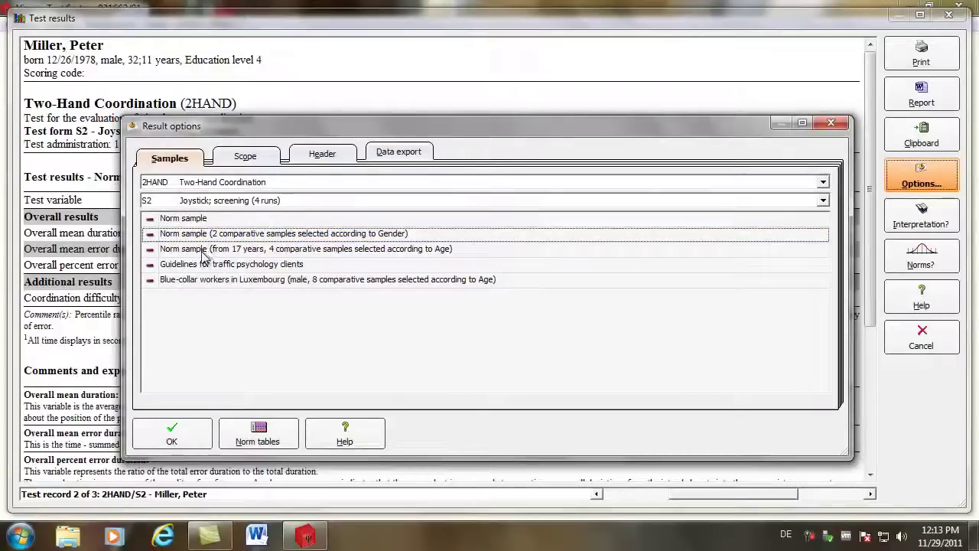
click(204, 250)
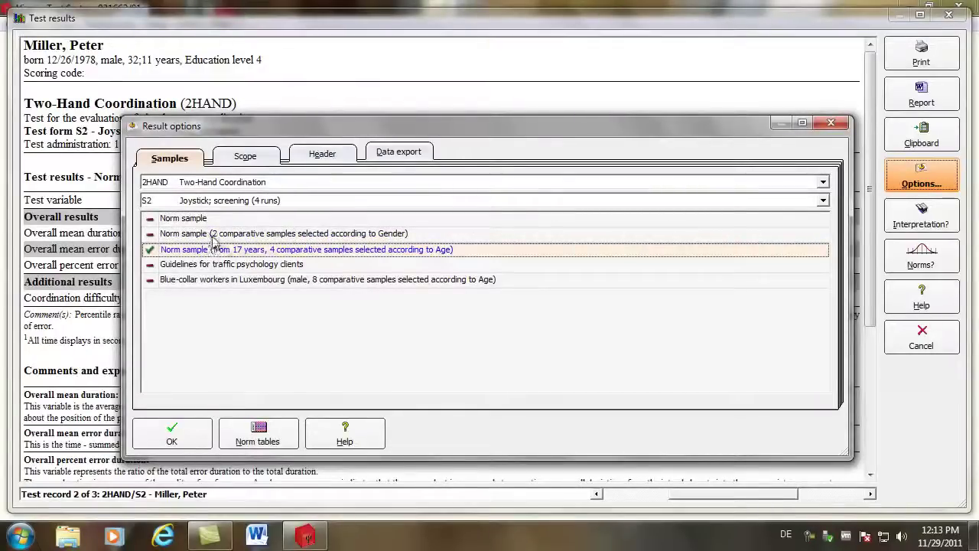
- Include the progress chart and test protocol in the results, leaving speed/accuracy unchecked
click(257, 159)
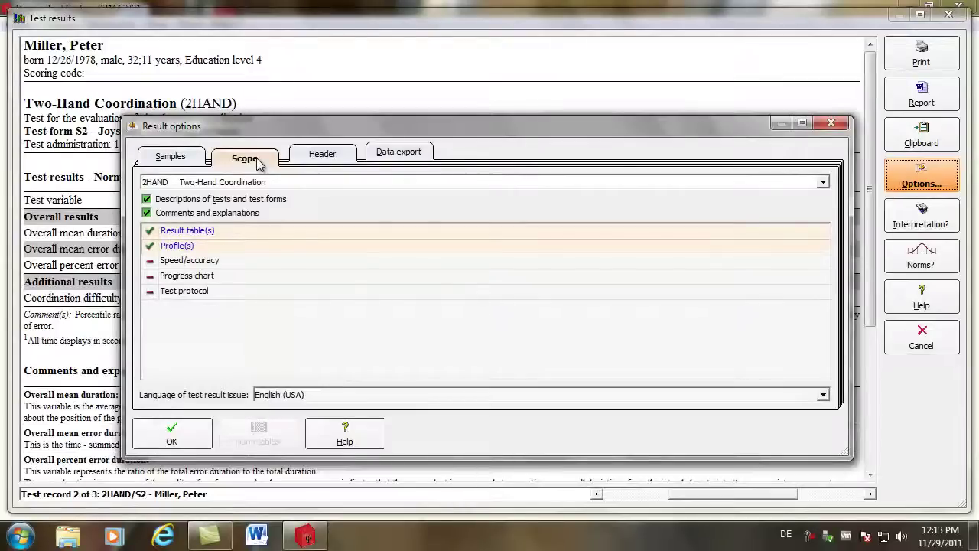
click(217, 264)
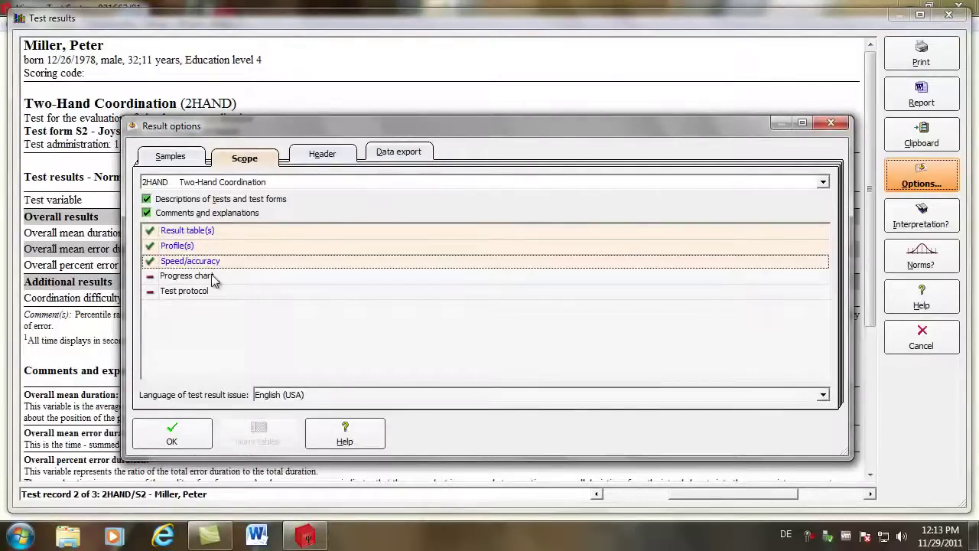
click(211, 278)
click(208, 291)
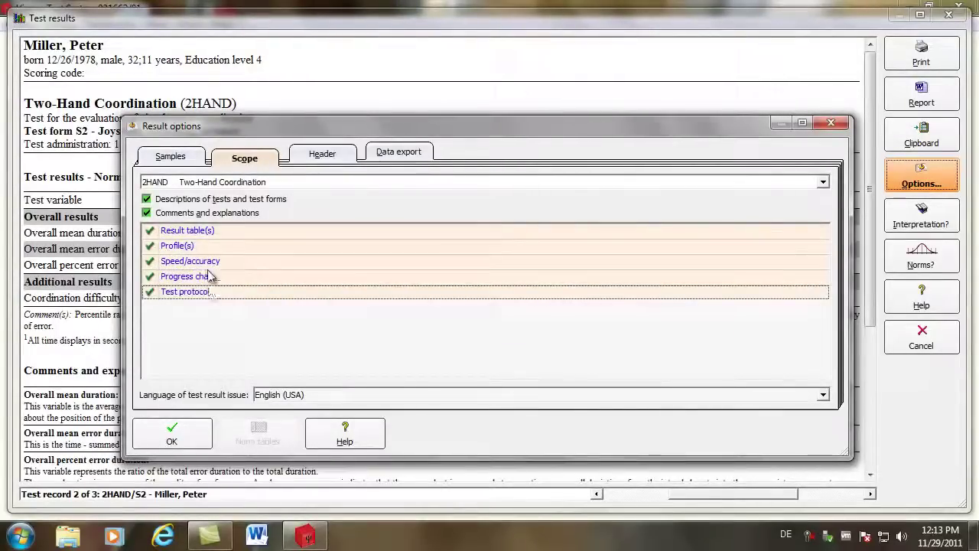
click(211, 262)
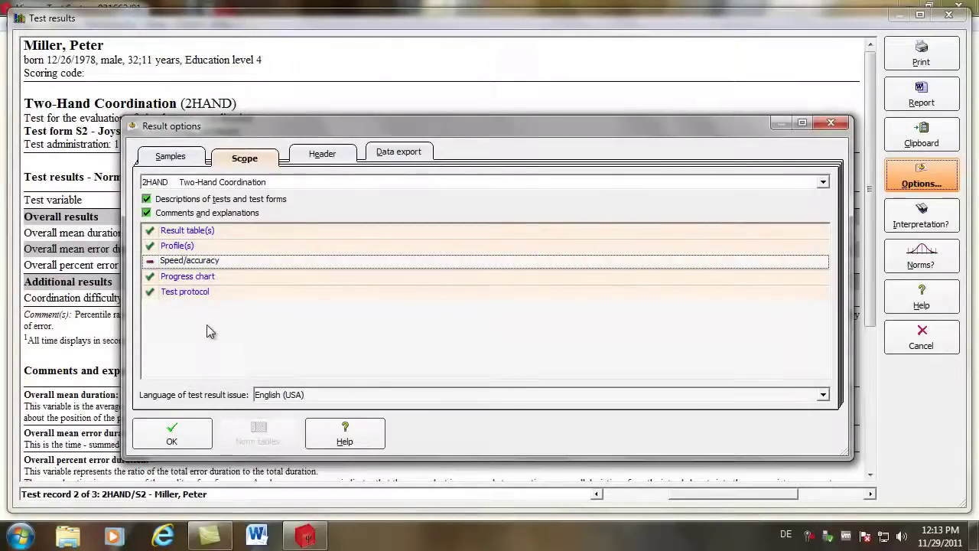
- Apply the options, review the 2HAND profile and progress chart, then show BFSI record 3
click(166, 432)
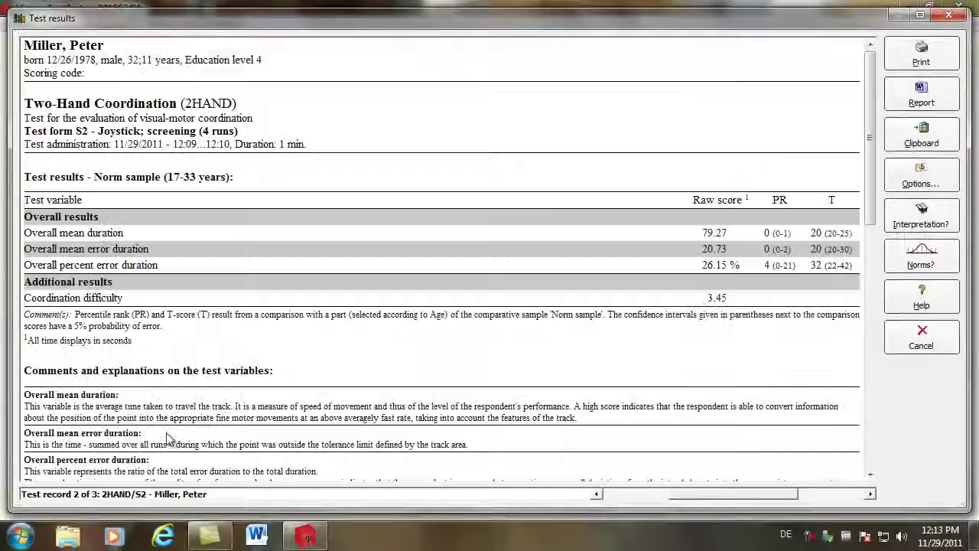
drag(870, 203, 825, 496)
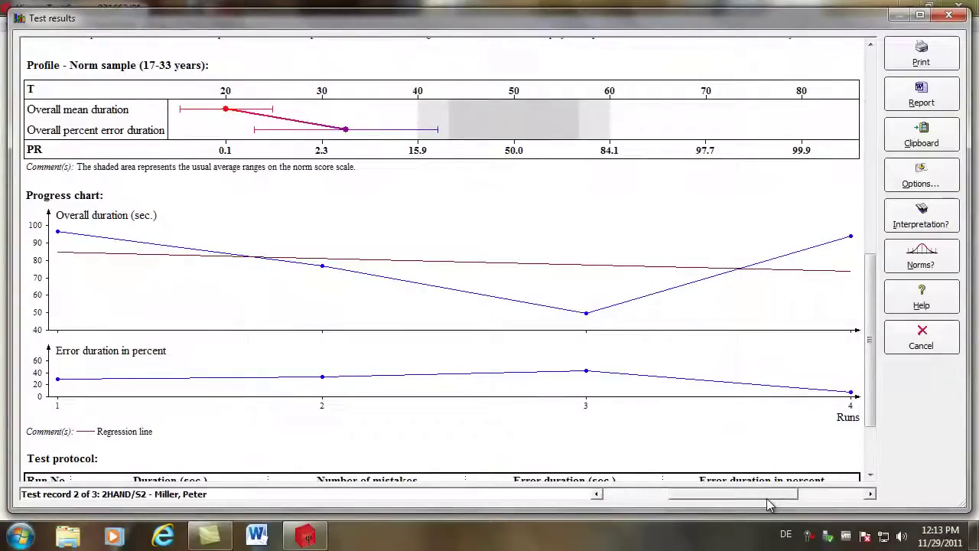
drag(756, 497, 831, 497)
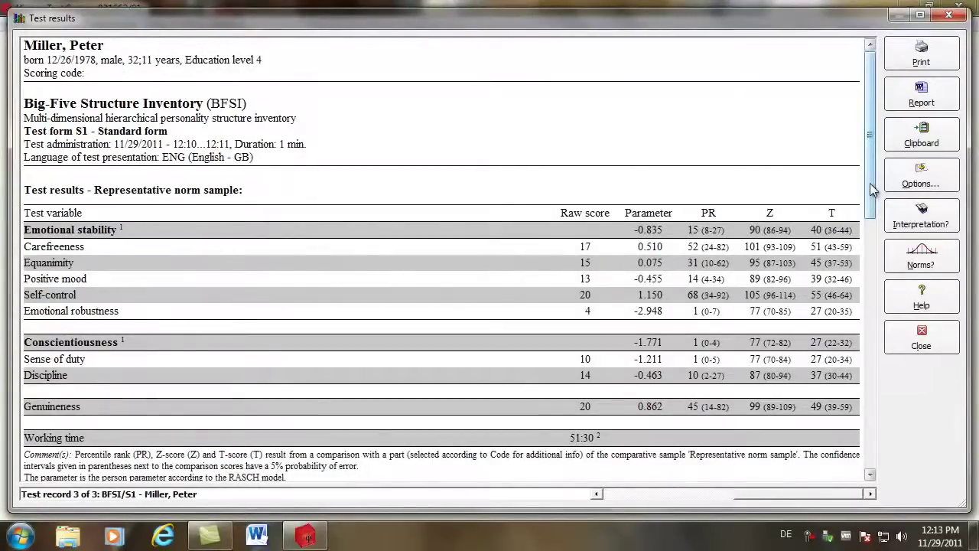
- Generate a Word report for BFSI from the standard BFSI.doc template
click(927, 102)
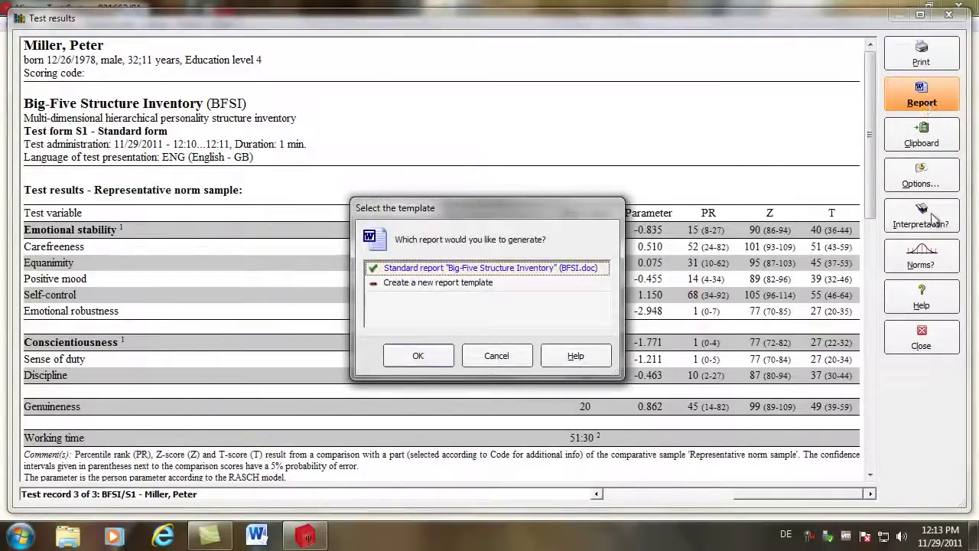
click(418, 356)
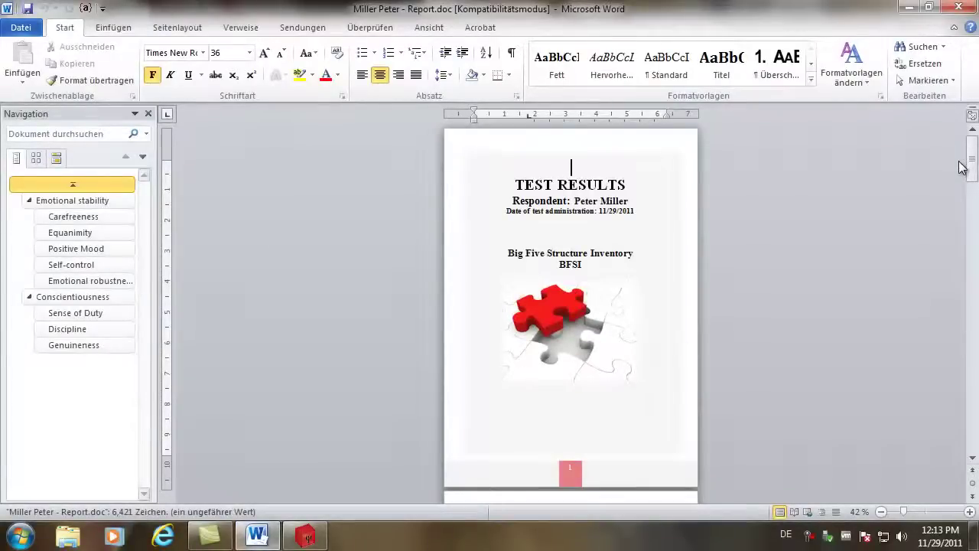
- Zoom the report to page width, read the Emotional stability interpretation, and close Word
click(432, 28)
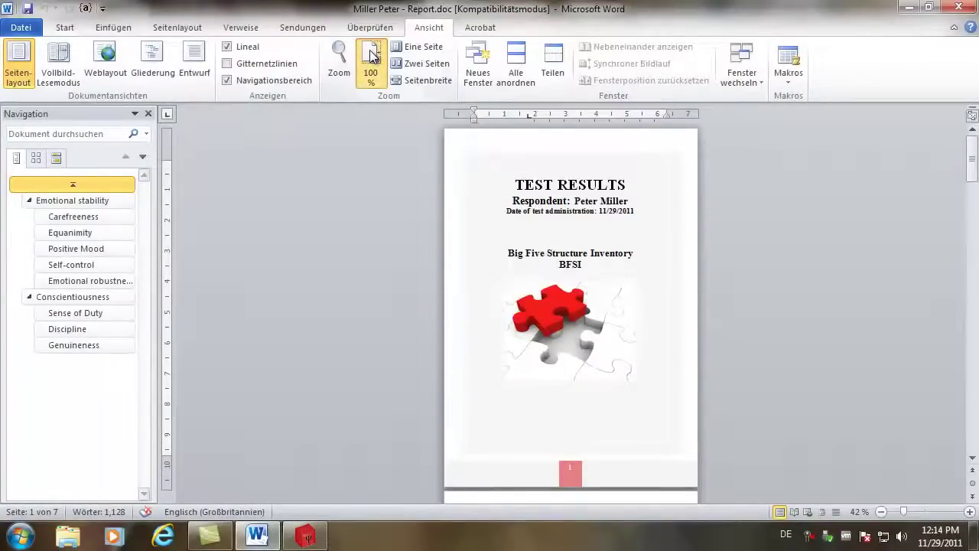
click(419, 81)
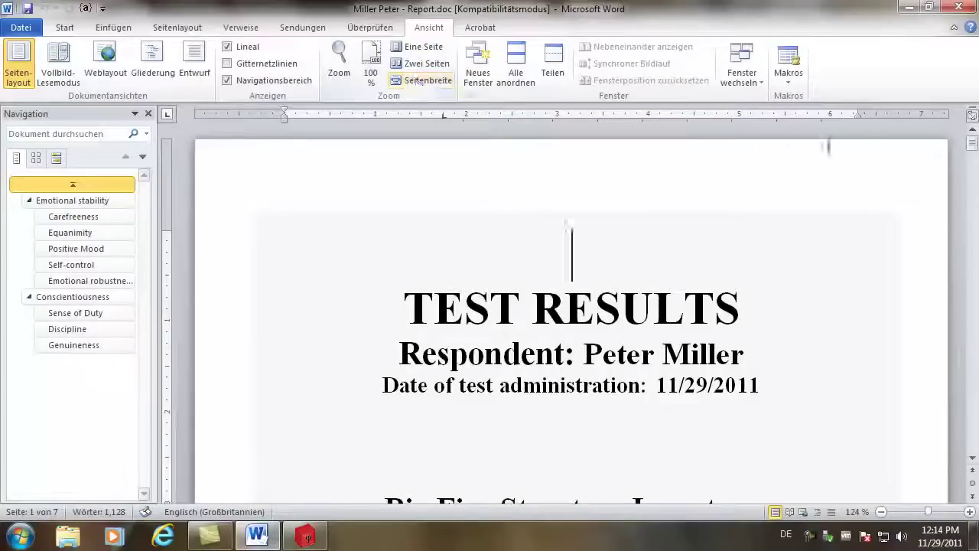
drag(973, 148, 969, 300)
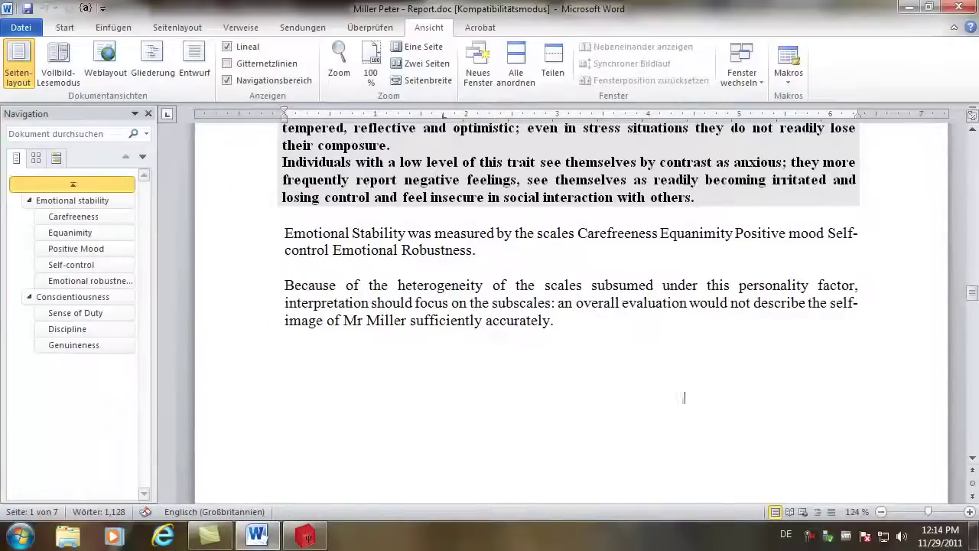
click(322, 352)
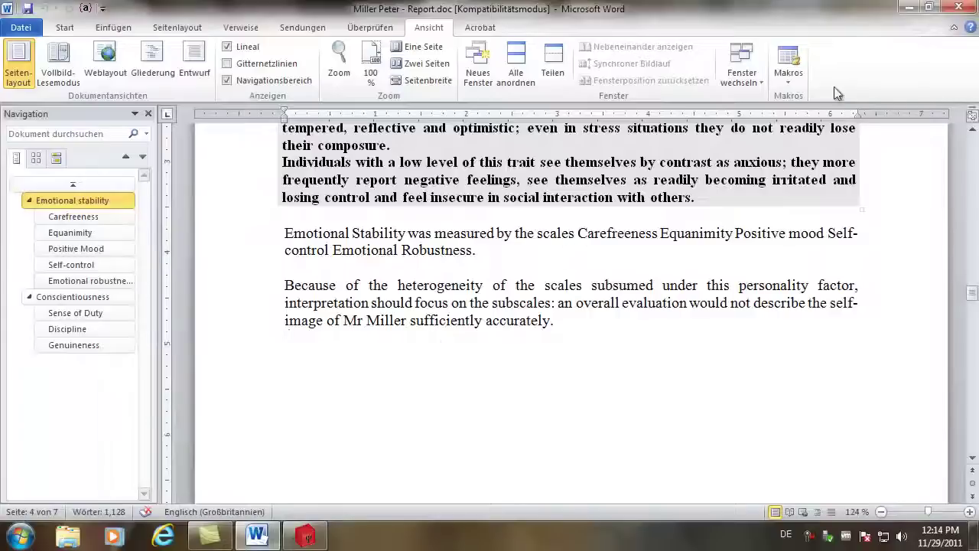
click(961, 8)
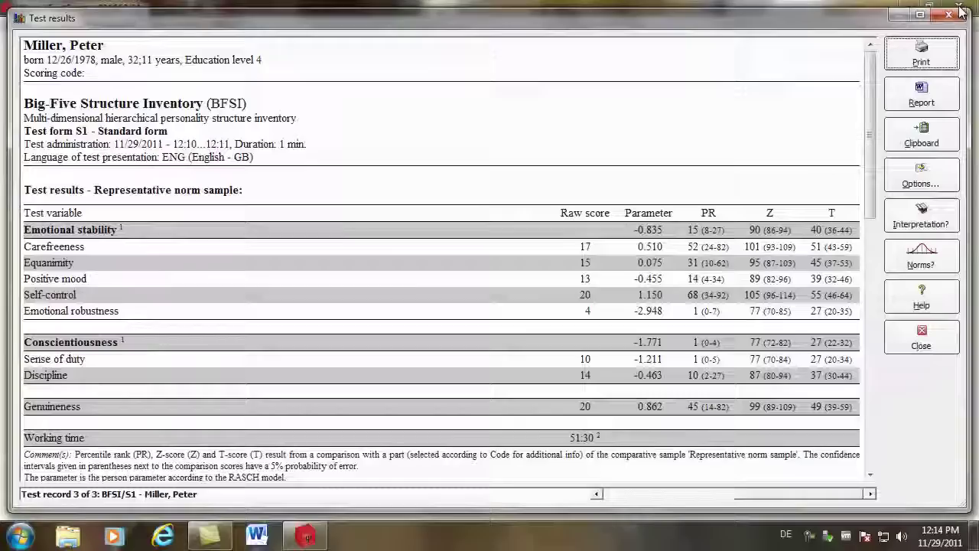
- Close the Test results window and exit Vienna Test System
click(921, 337)
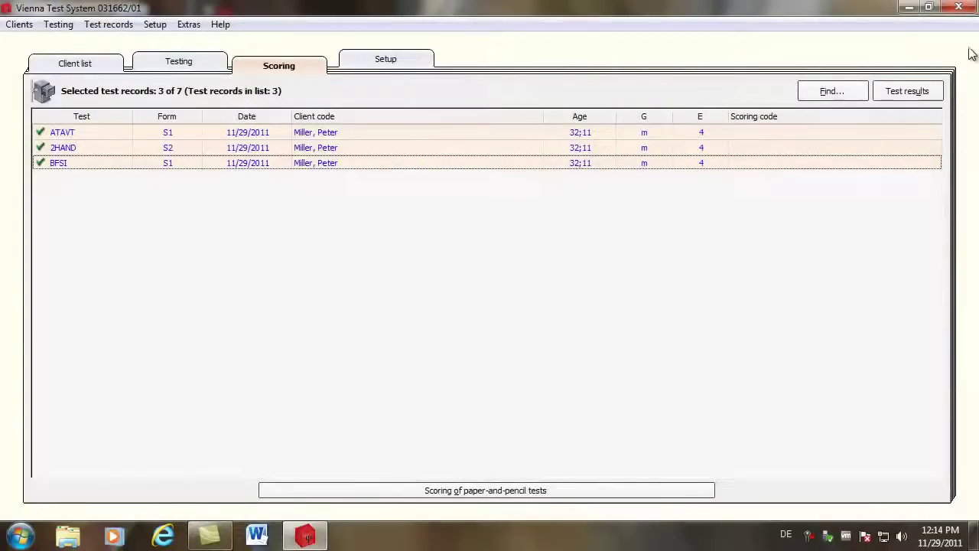
click(961, 9)
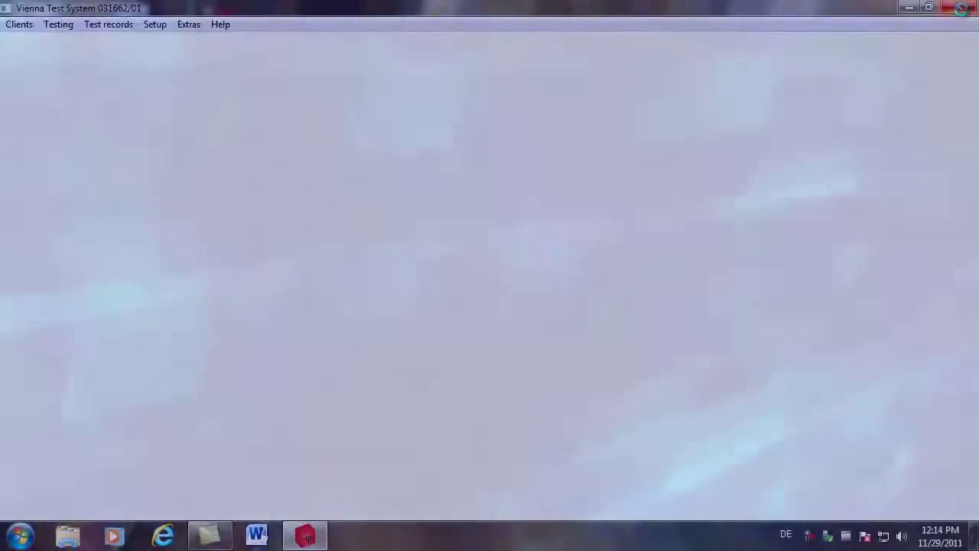